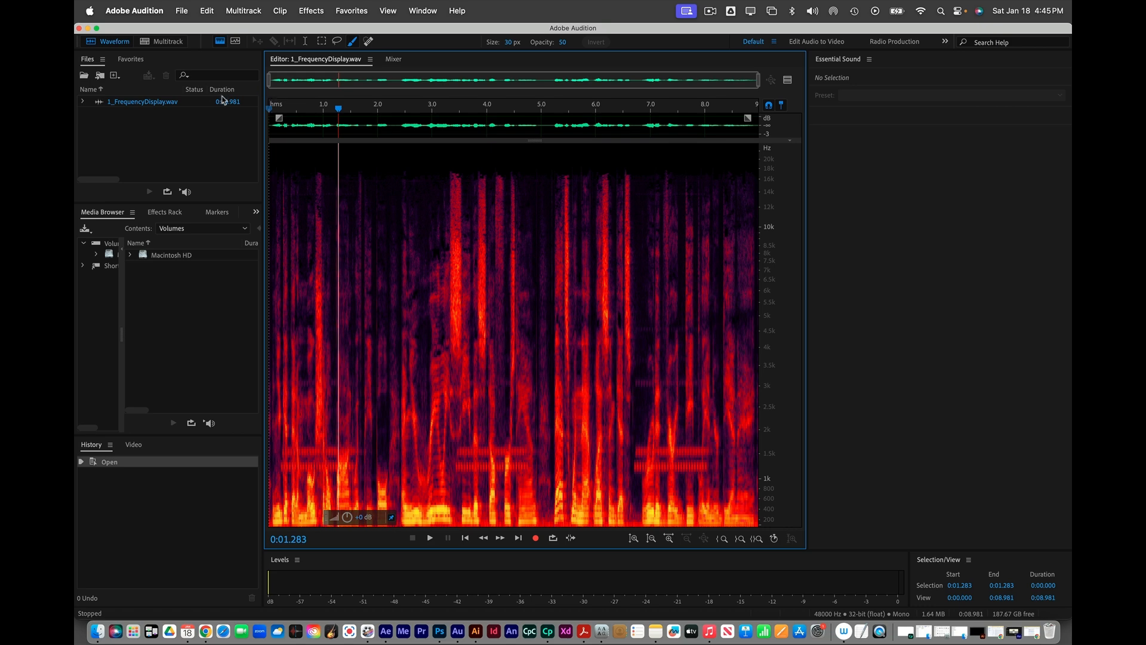
Step: Paint selections over the 1.2–1.5 kHz tone bands along the recording
left_click(221, 42)
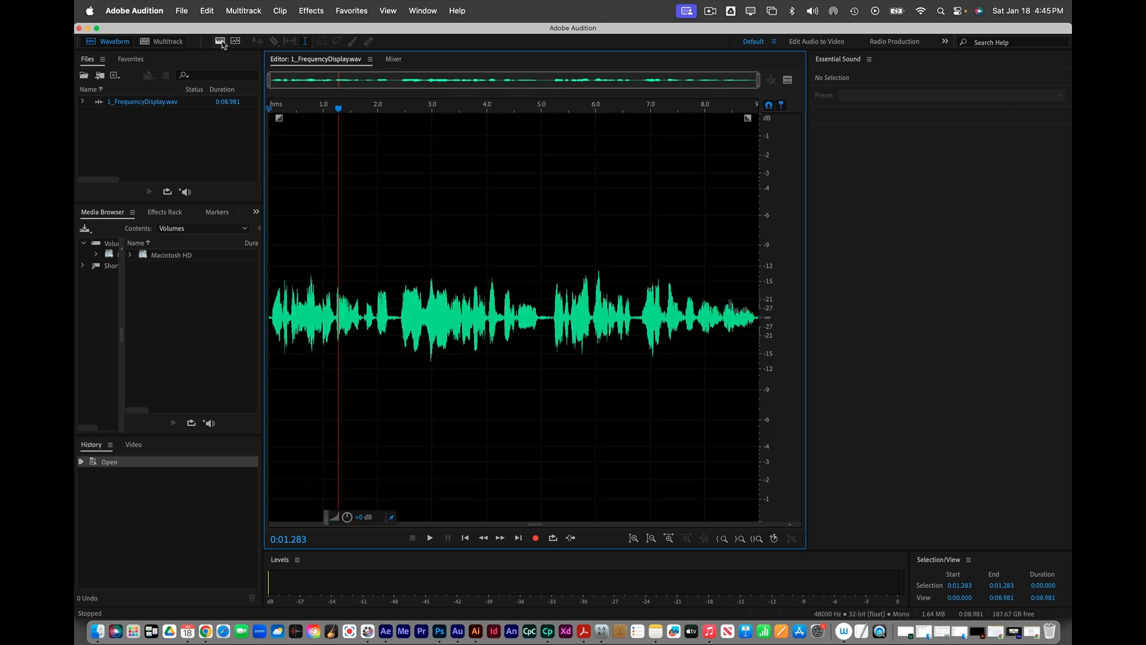
left_click(221, 42)
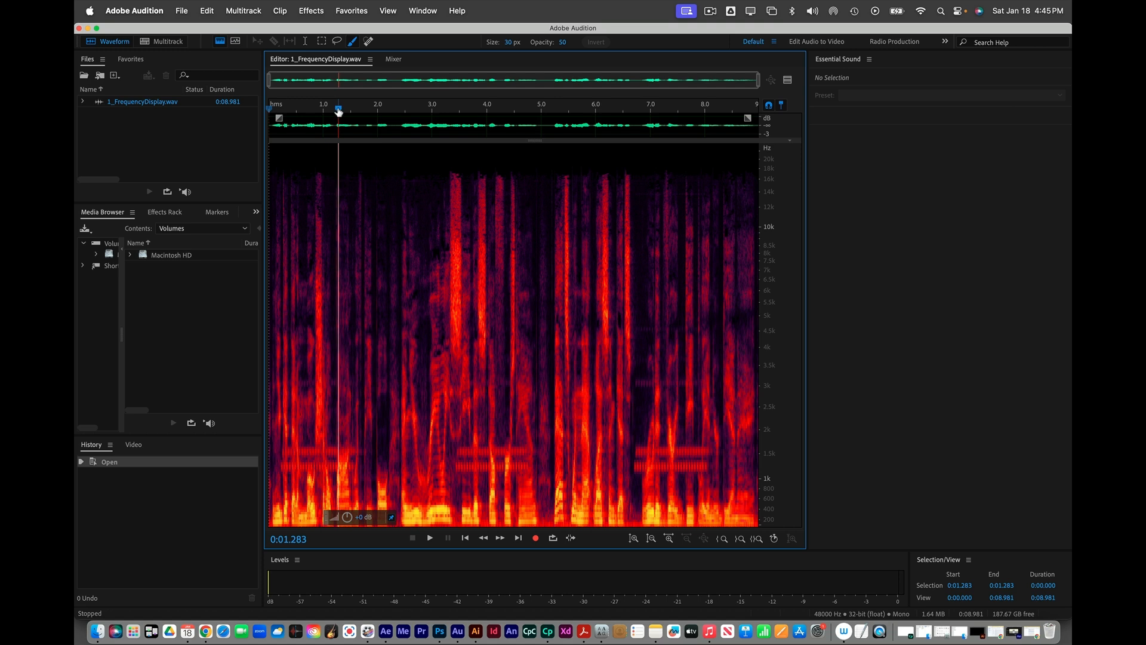
left_click_drag(338, 110, 277, 108)
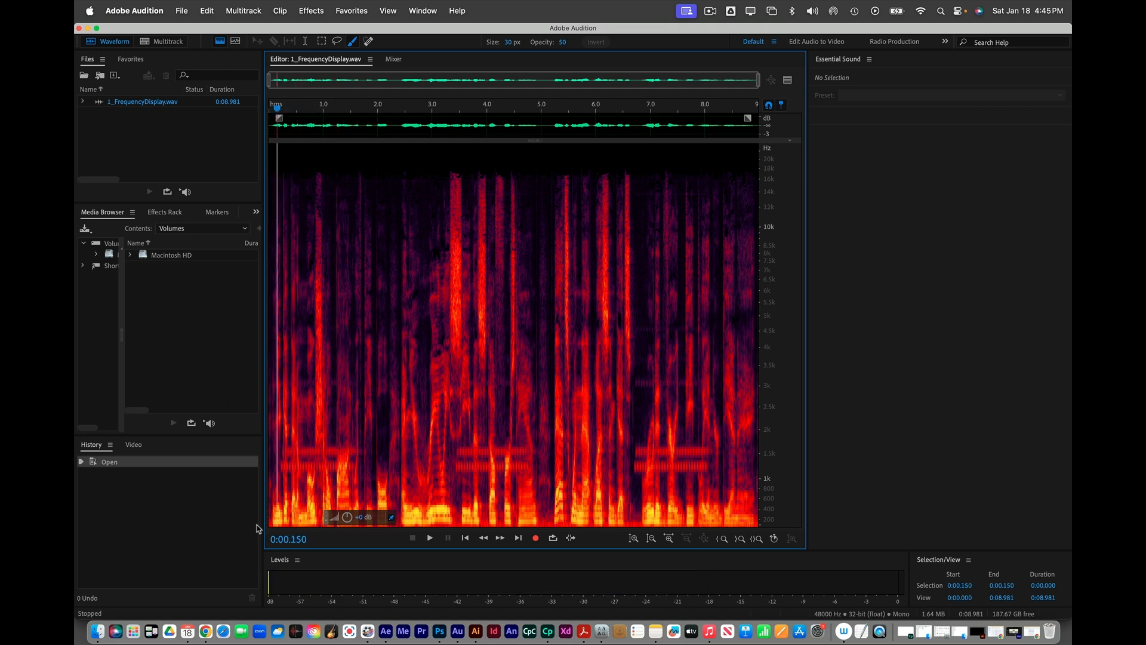
left_click_drag(286, 453, 370, 452)
mouse_move(281, 466)
left_mouse_down()
mouse_move(362, 466)
mouse_move(275, 466)
left_mouse_up()
mouse_move(457, 453)
left_mouse_down()
mouse_move(507, 452)
mouse_move(456, 453)
mouse_move(521, 466)
mouse_move(474, 467)
mouse_move(534, 468)
left_mouse_up()
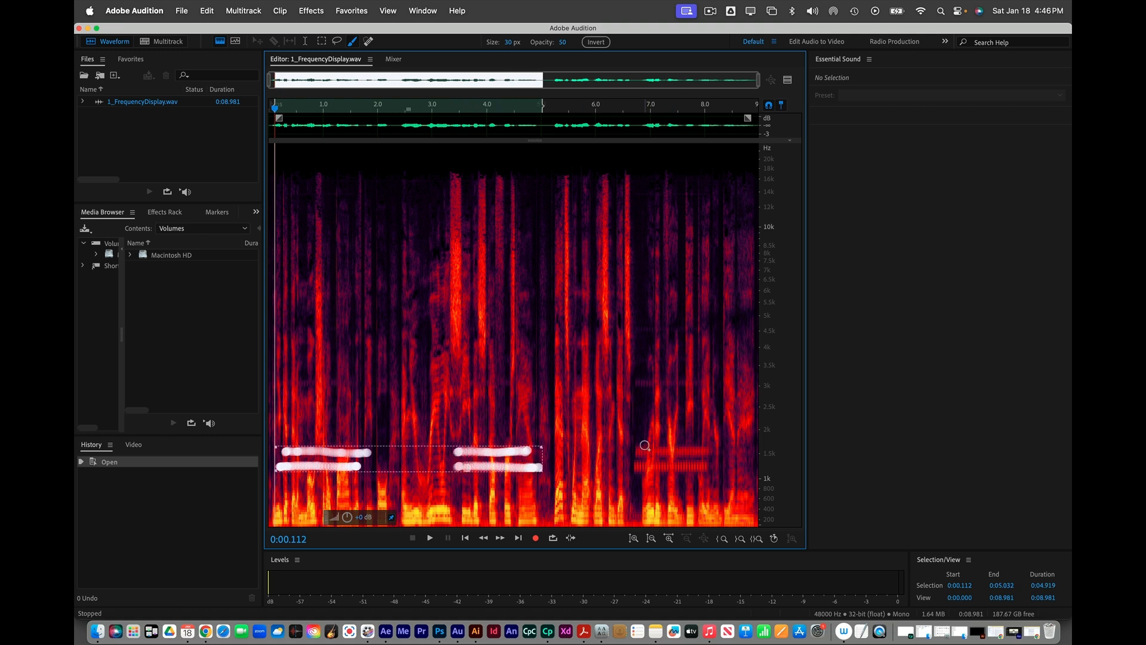
left_click_drag(635, 453, 713, 452)
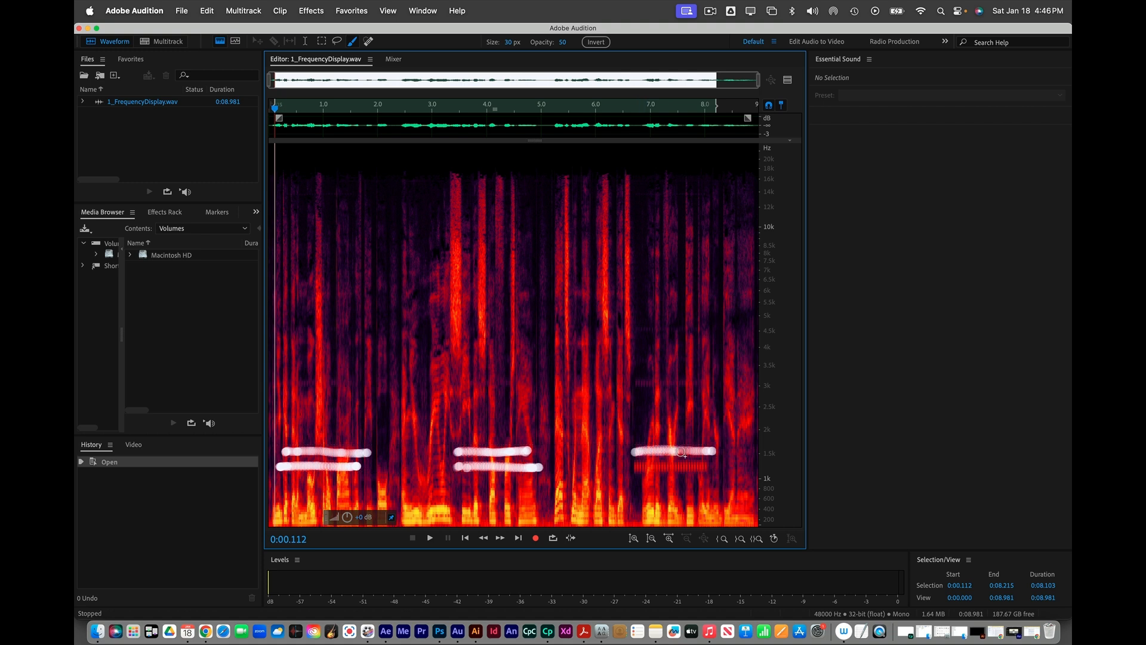
left_click_drag(631, 463, 709, 470)
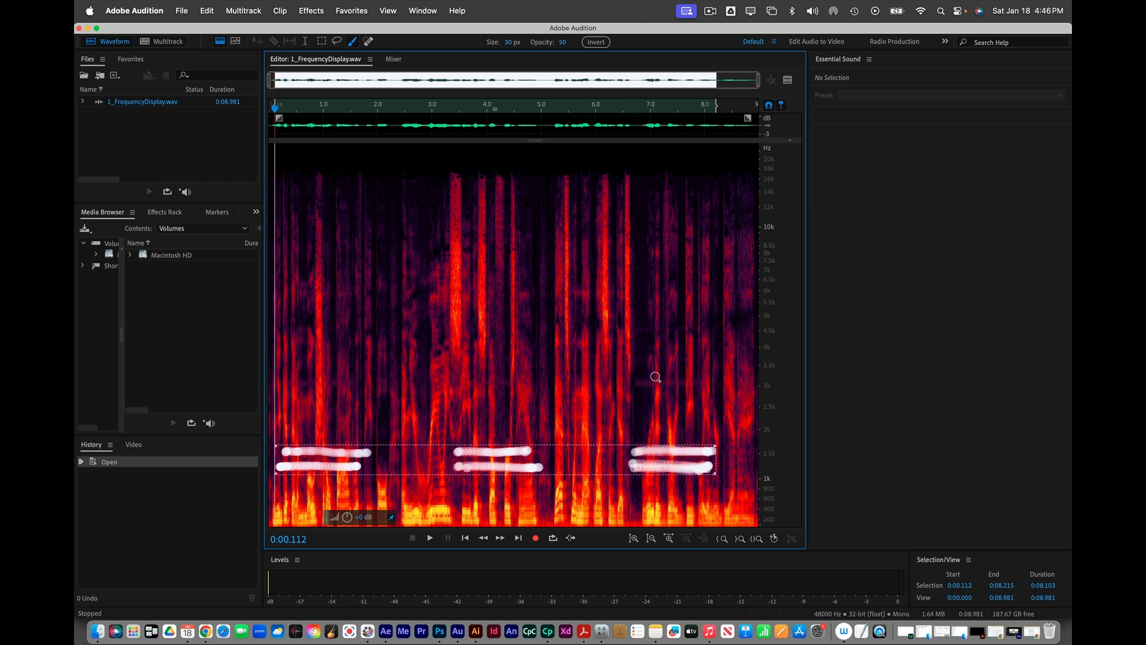
Step: Add the 3 kHz and 4.5 kHz bands to the selection and delete all painted frequencies
left_click_drag(635, 384, 715, 384)
left_click_drag(637, 329, 691, 332)
left_click_drag(296, 382, 375, 383)
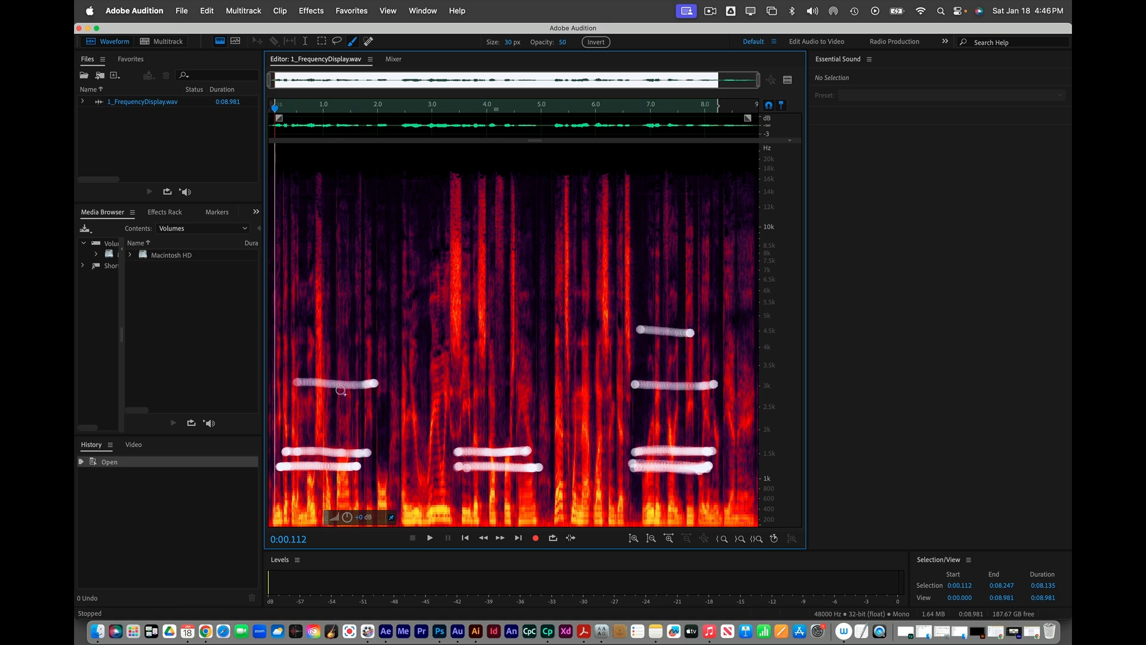
left_click_drag(286, 402, 322, 402)
left_click(322, 295)
left_click_drag(341, 295, 341, 295)
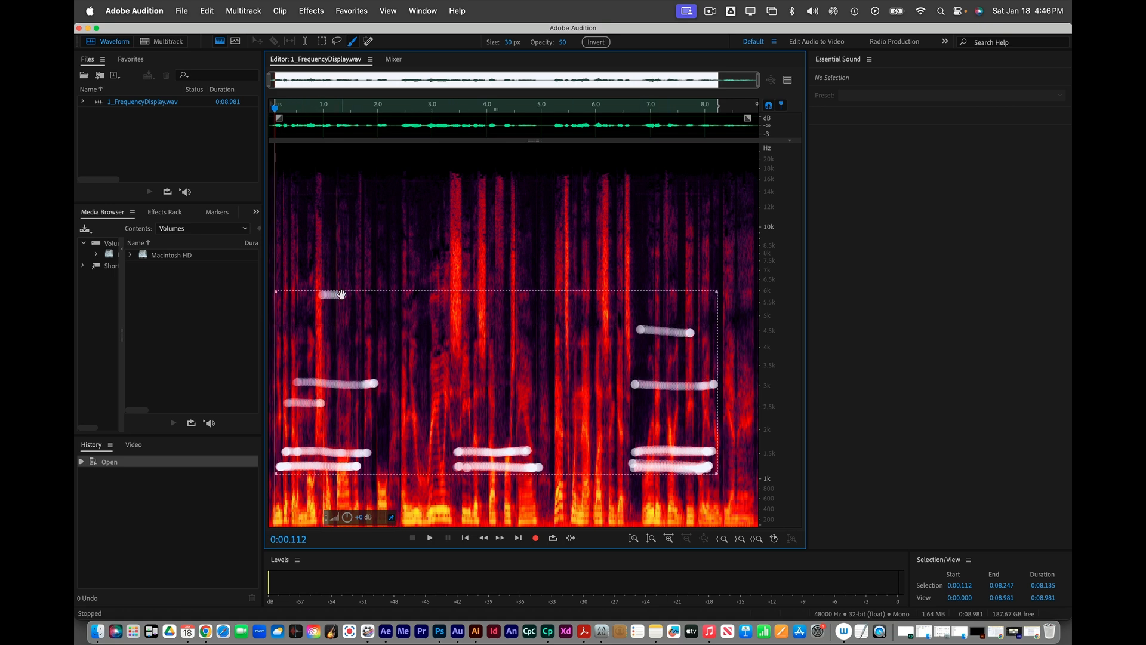
key("Delete")
key("Delete")
key("Escape")
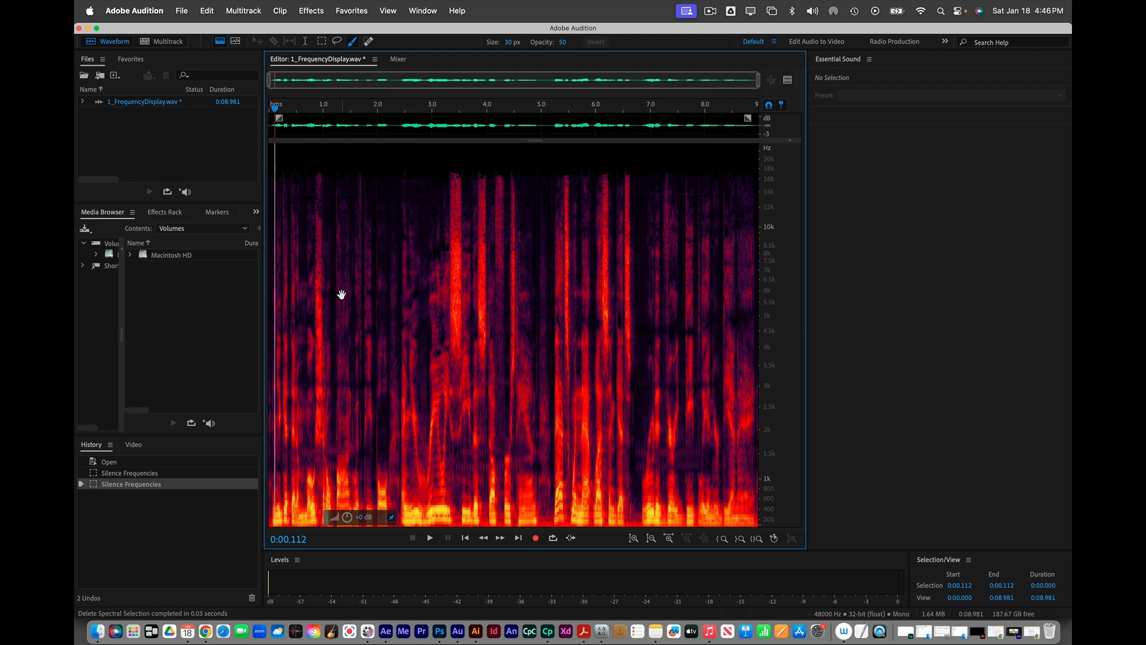
left_click(272, 106)
key("space")
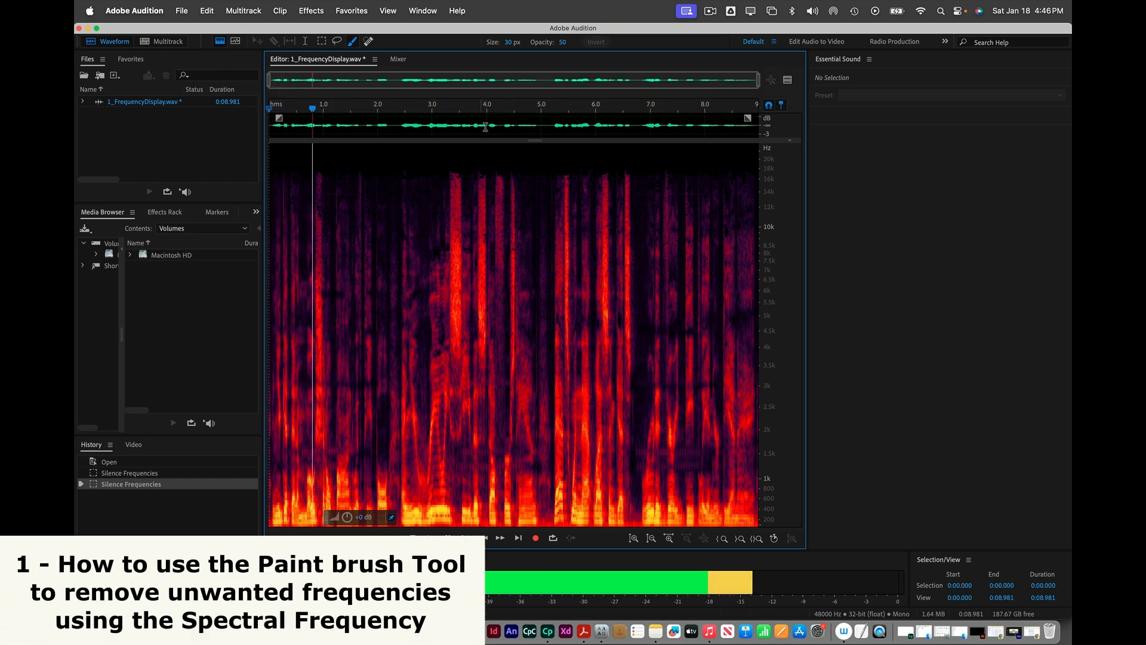
key("space")
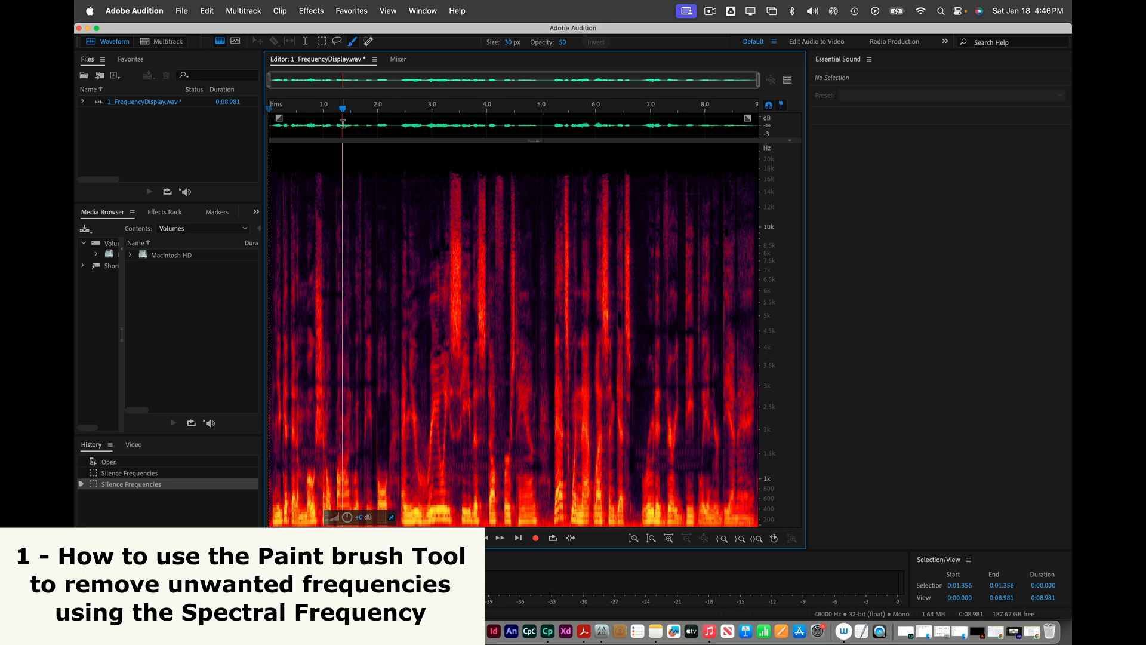
left_click(710, 12)
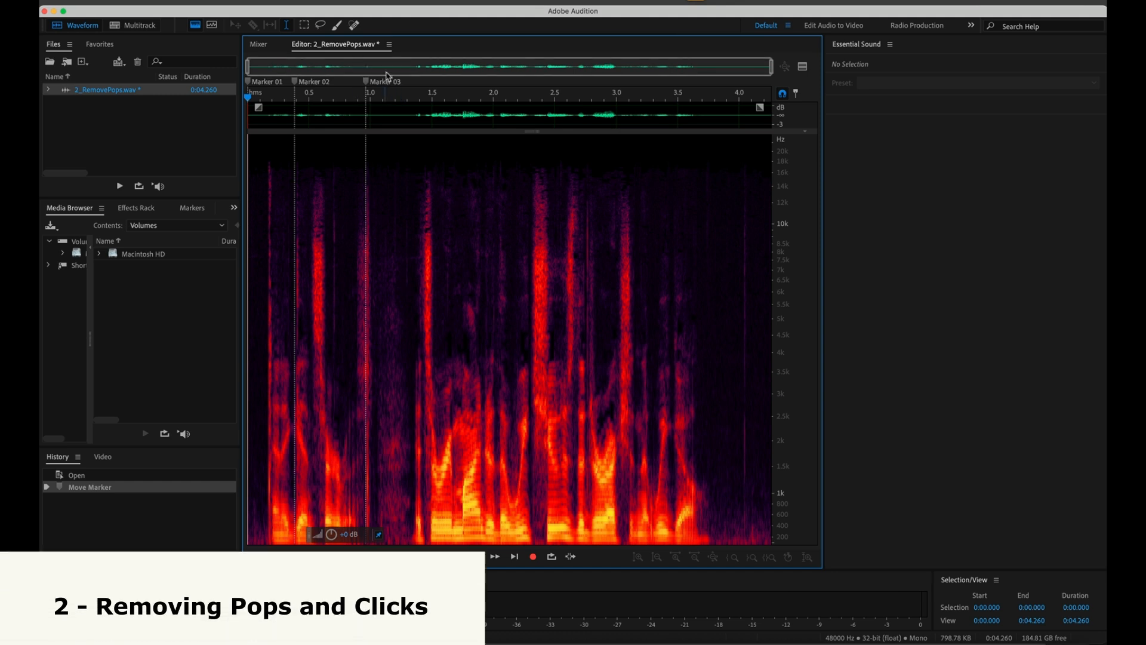
Step: Heal the spikes near 0.1, 0.35, 0.6, 0.85 and 0.9 s with the Spot Healing Brush
left_click(354, 25)
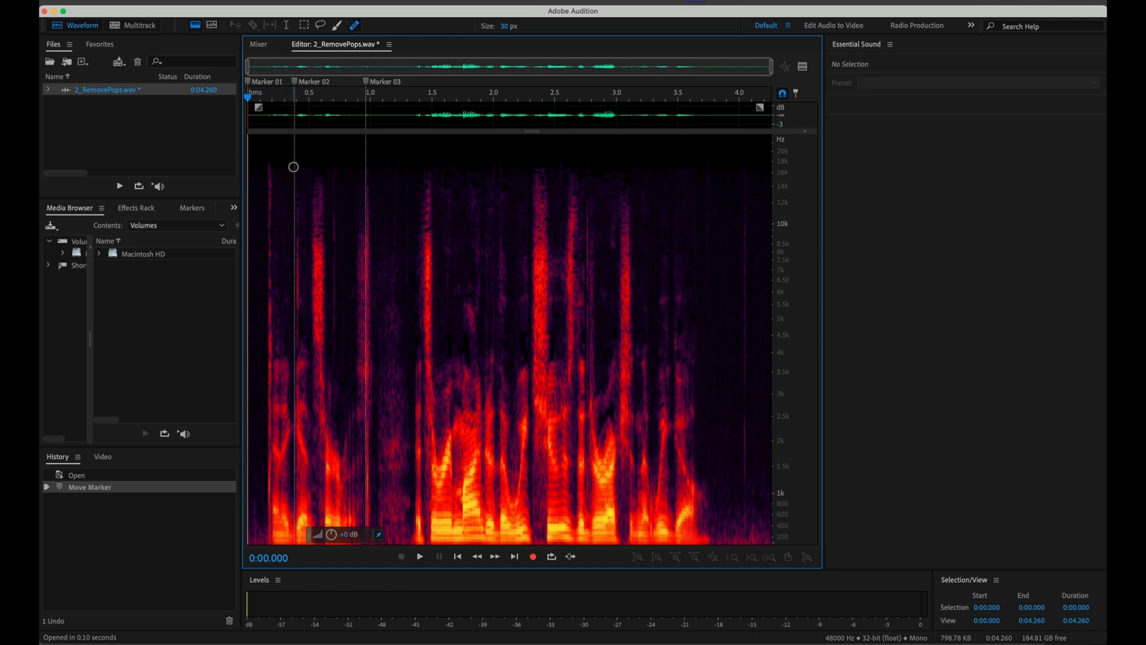
left_click_drag(295, 166, 295, 543)
mouse_move(267, 163)
left_mouse_down()
mouse_move(271, 526)
mouse_move(284, 540)
left_mouse_up()
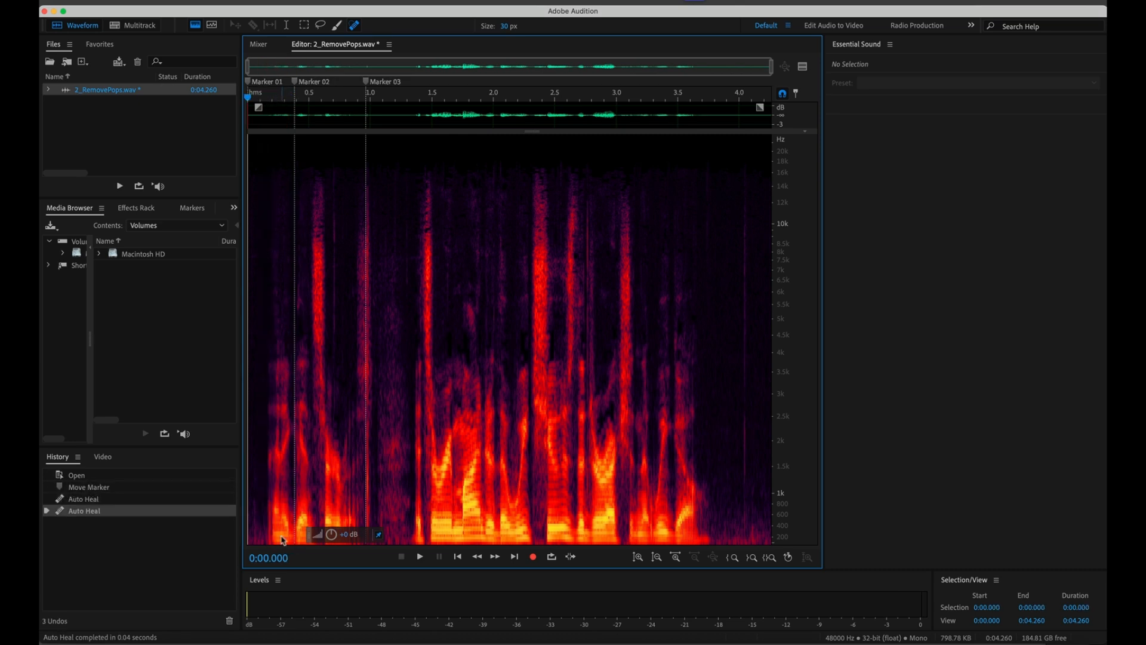
left_click_drag(368, 174, 367, 540)
left_click_drag(358, 216, 358, 525)
left_click_drag(337, 213, 332, 395)
left_click_drag(331, 159, 333, 299)
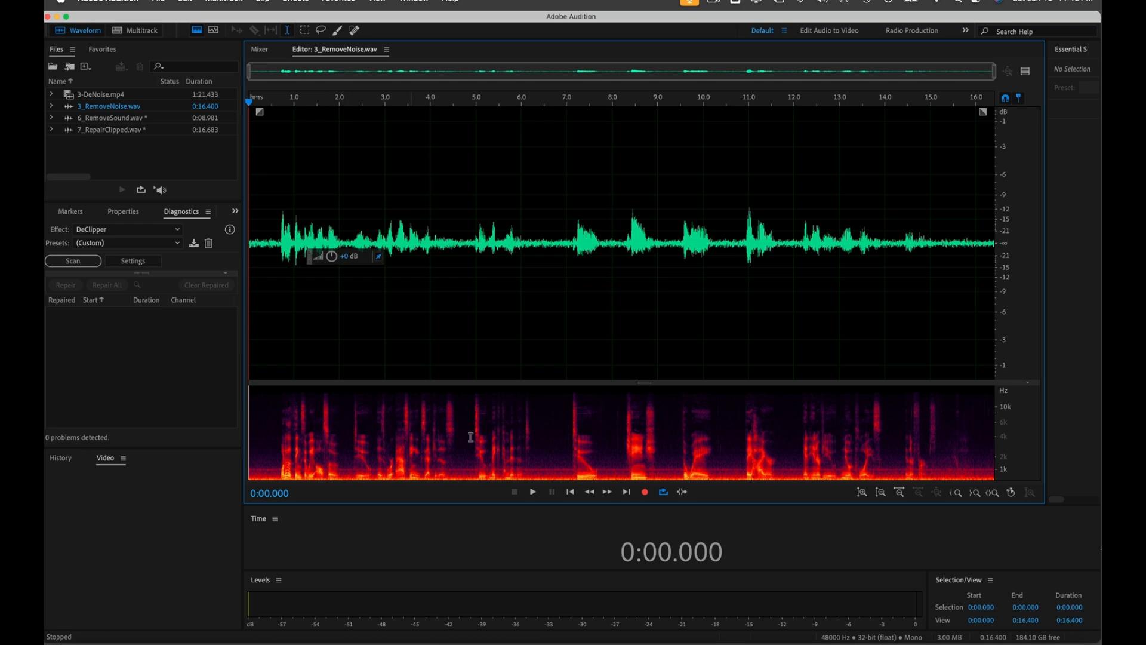
Step: Enlarge the spectrogram over the waveform, play the noisy file, and open the Effects menu
left_click(199, 31)
left_click(199, 33)
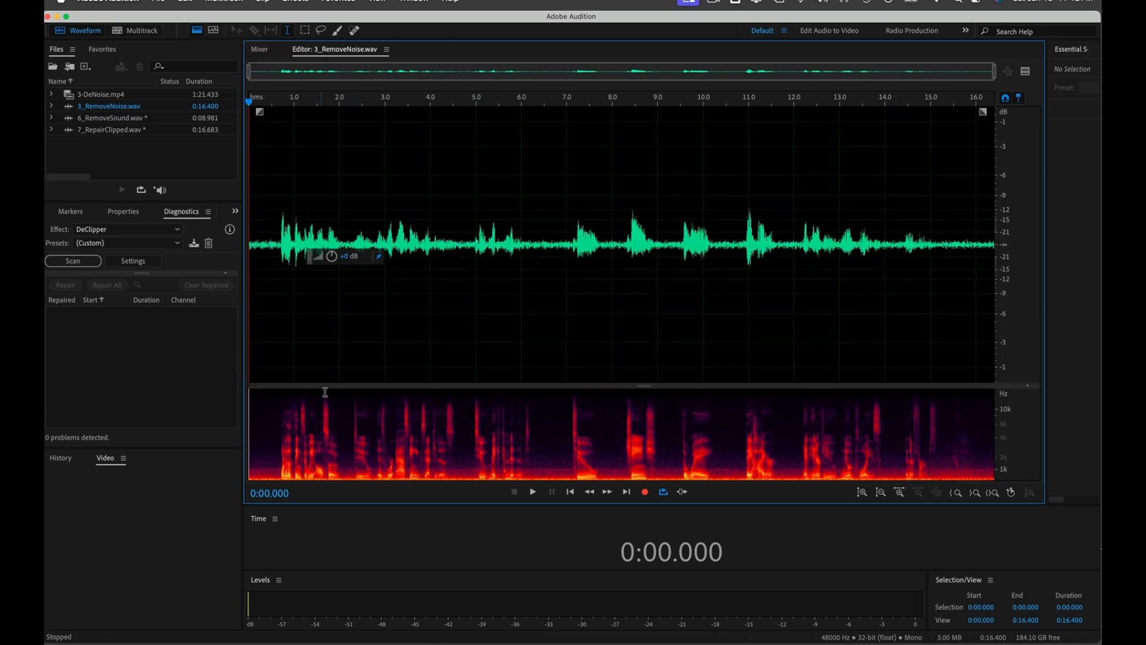
left_click_drag(327, 386, 347, 166)
key("space")
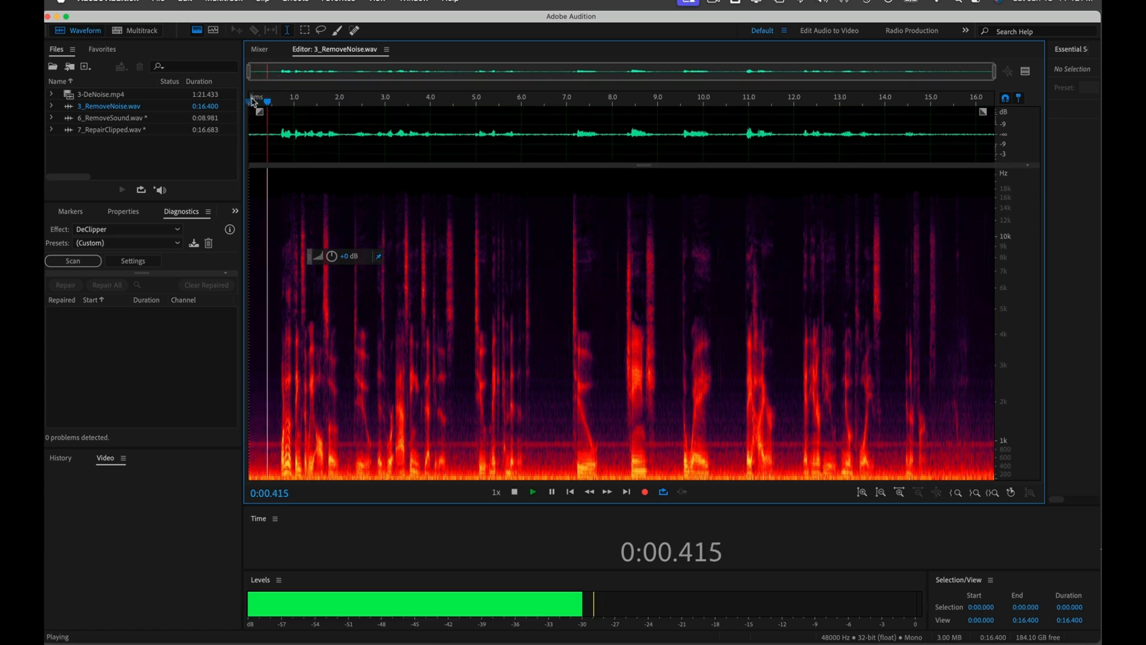
left_click(299, 2)
left_click(300, 1)
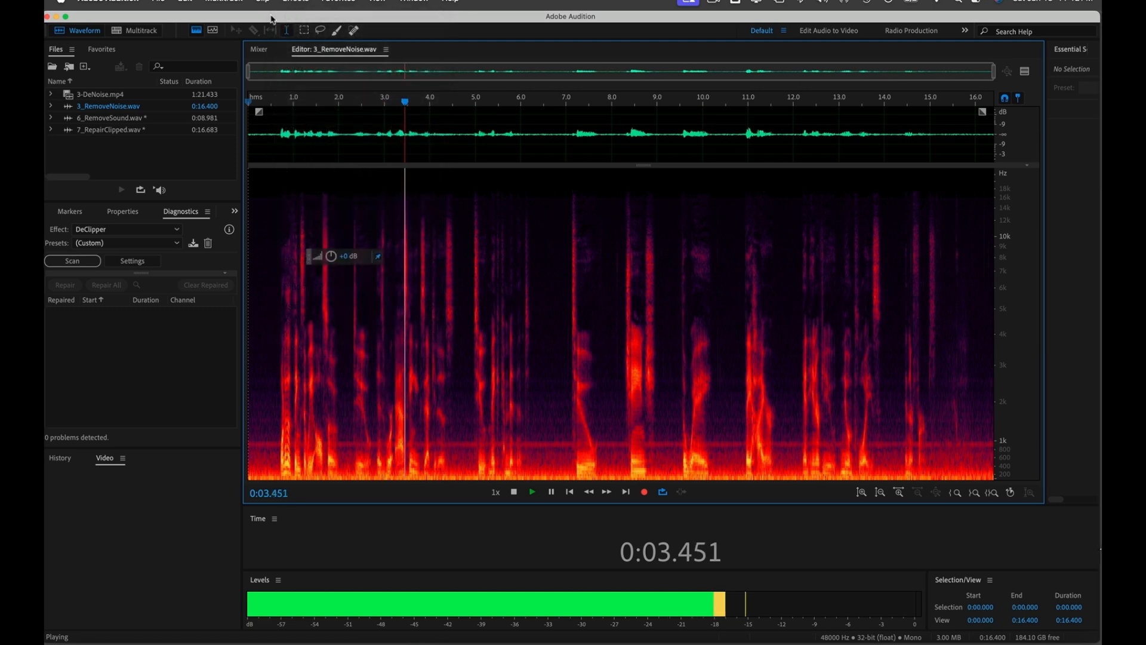
left_click(293, 2)
Step: Apply DeNoise with the (Default) preset at about 69% Amount to the whole file
mouse_move(358, 232)
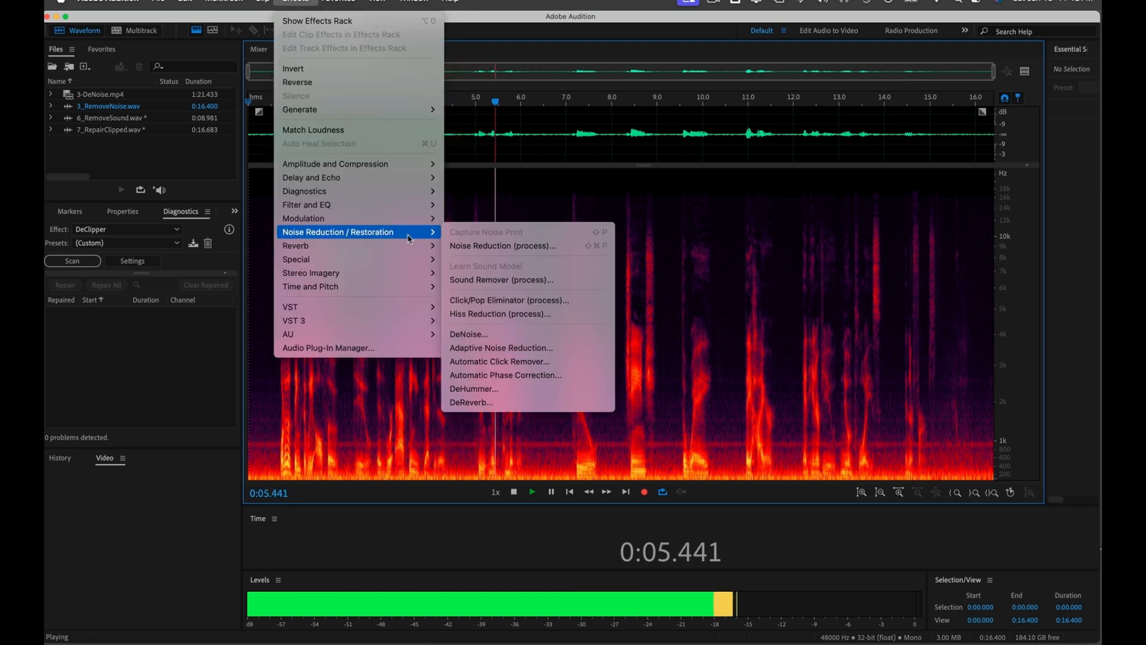
left_click(470, 334)
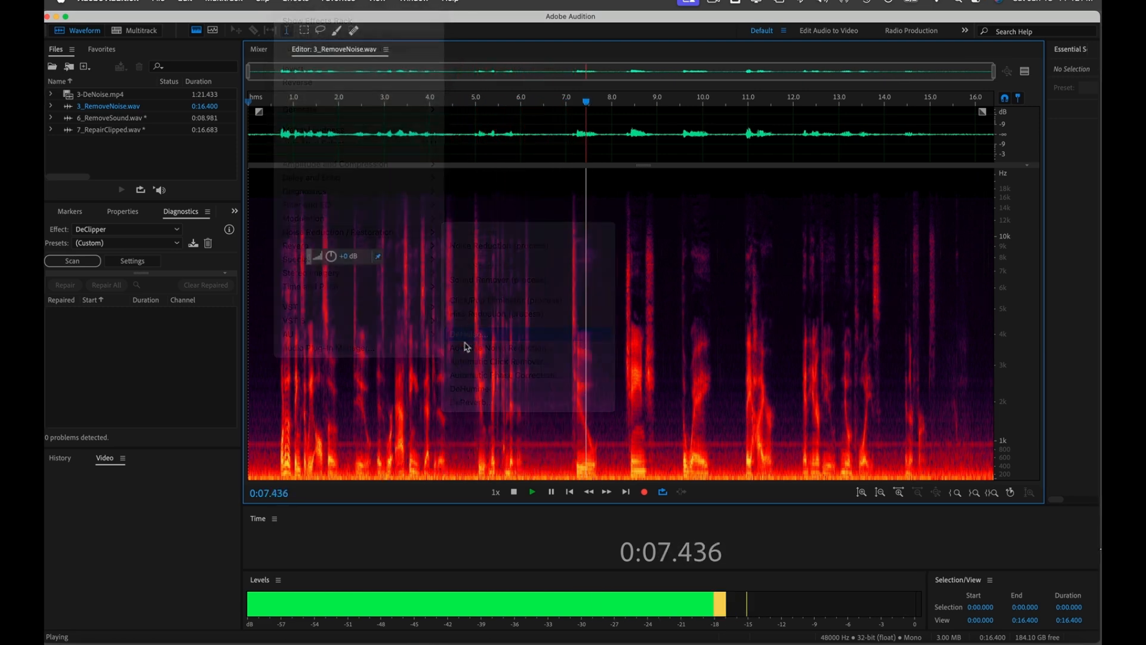
left_click(702, 269)
left_click(688, 275)
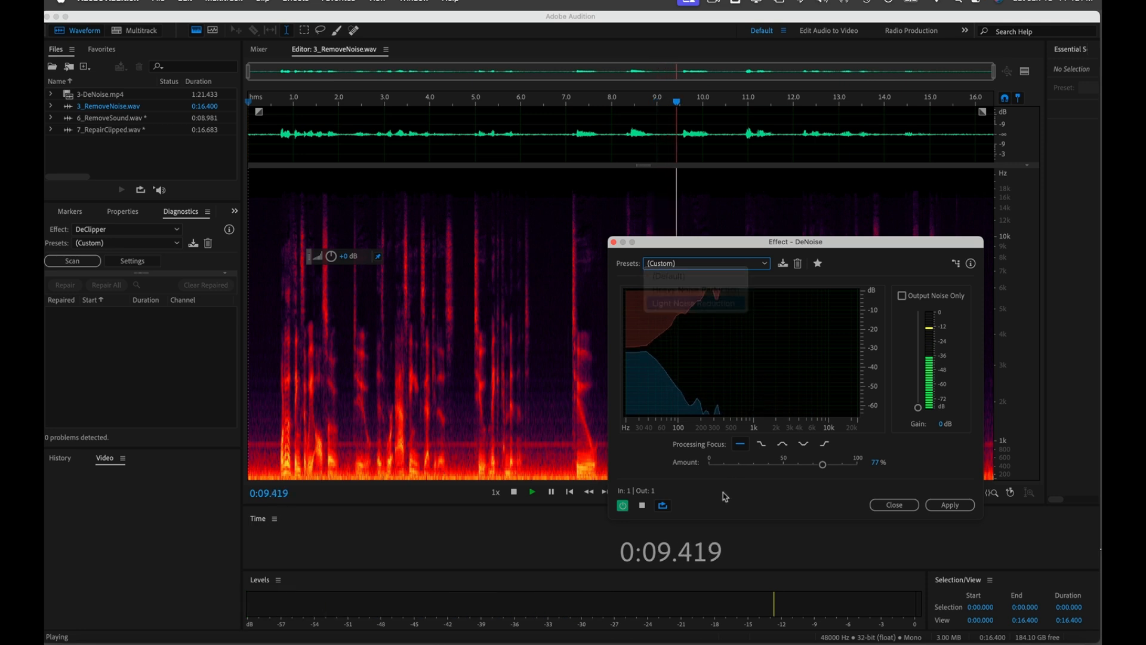
left_click_drag(729, 465, 810, 465)
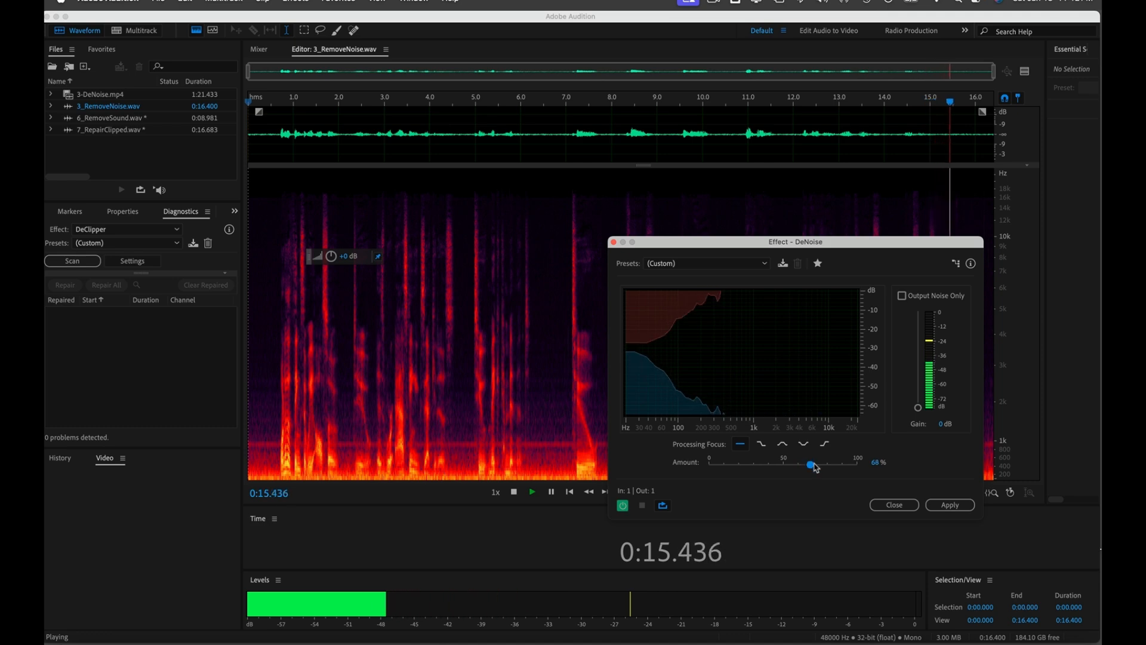
left_click(955, 506)
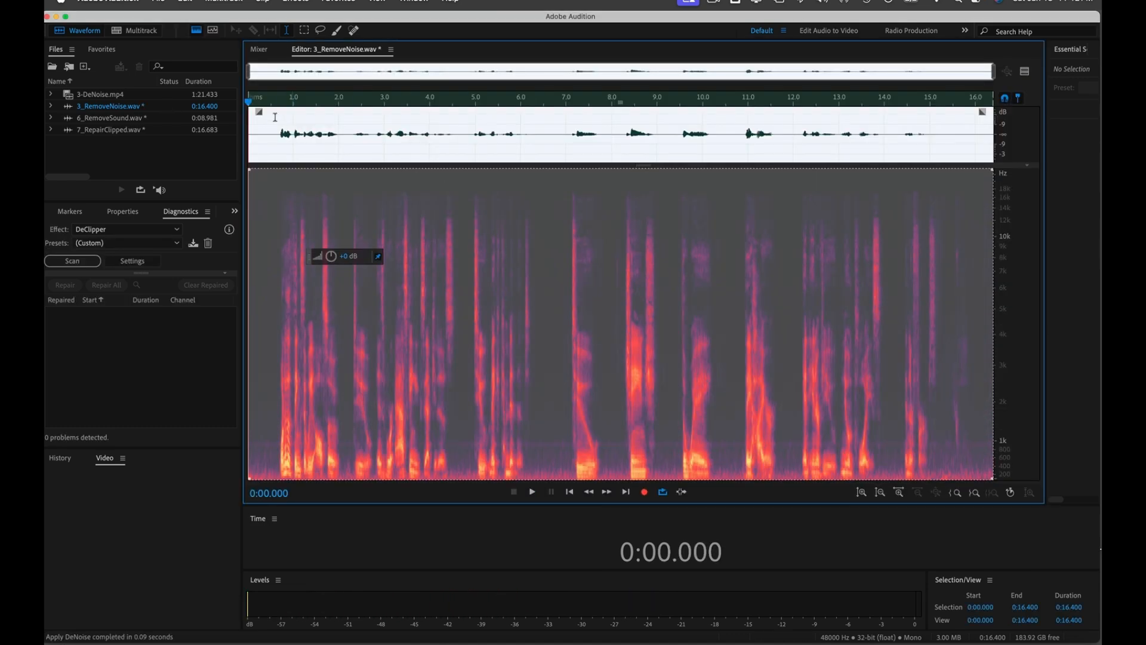
Step: Listen back to the denoised recording, then stop the screen recorder
left_click(251, 133)
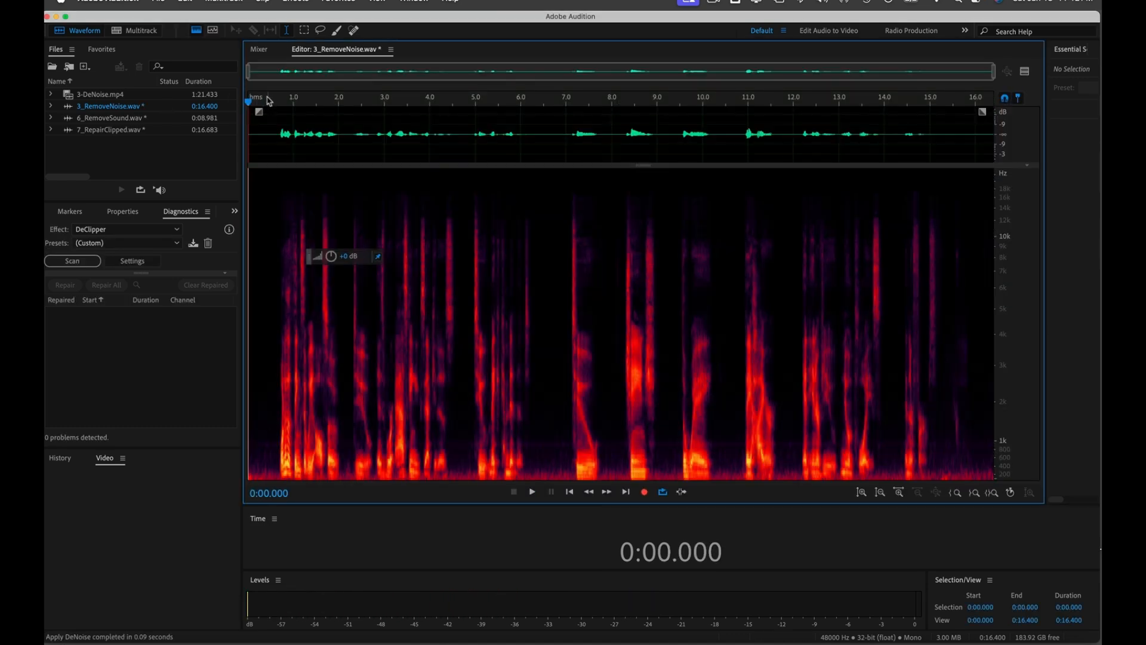
key("space")
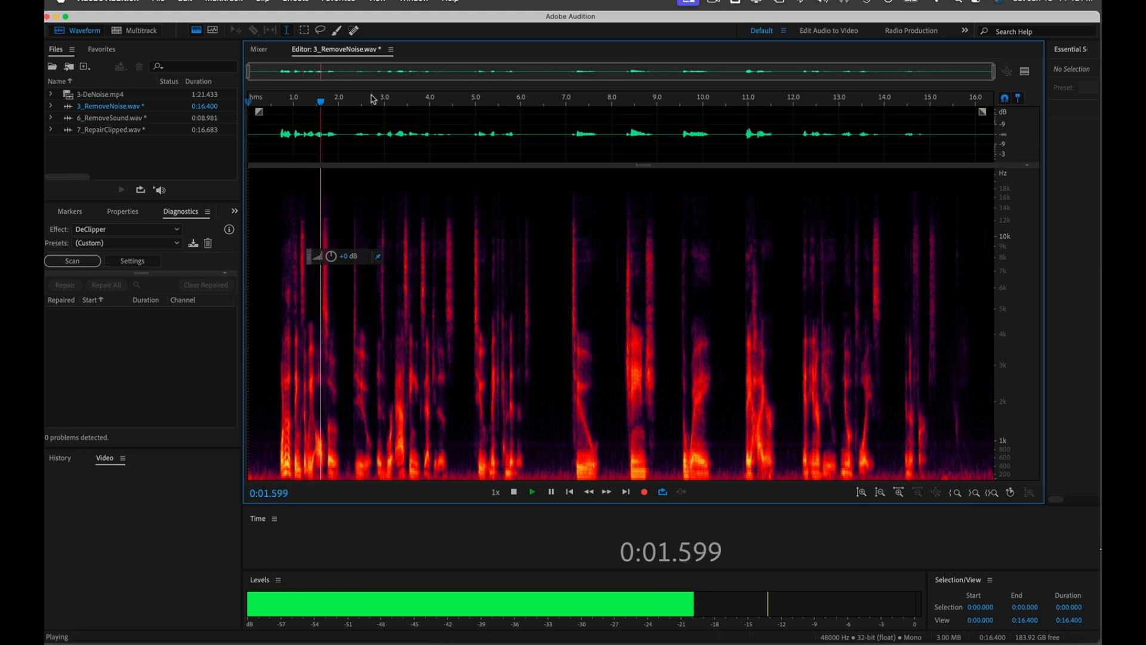
key("space")
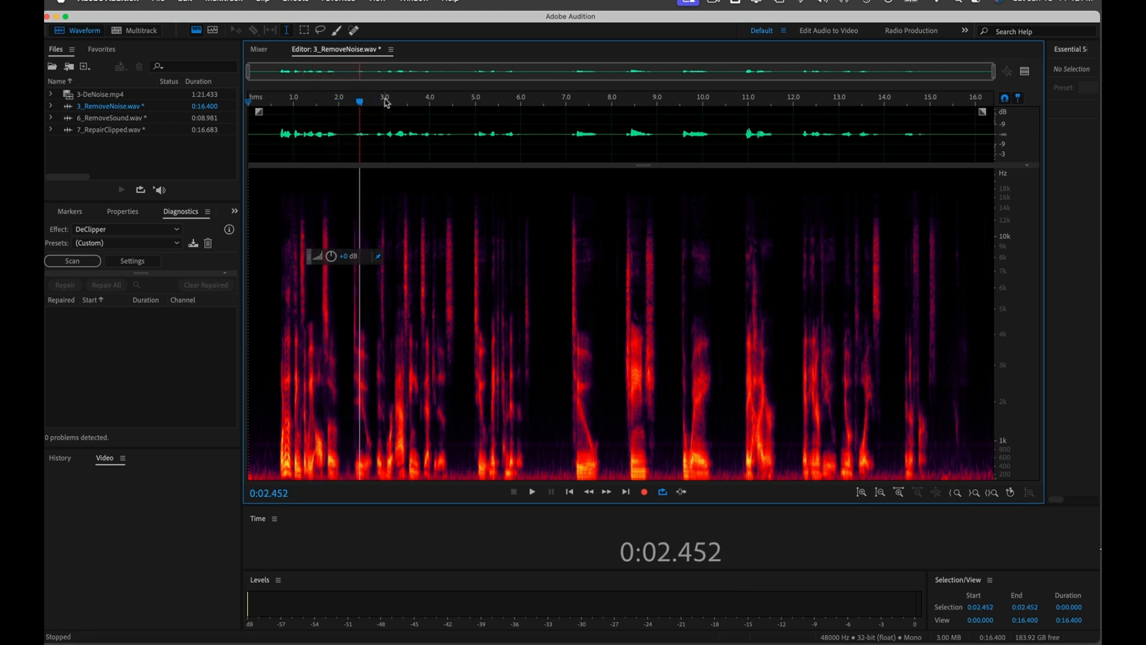
left_click(716, 3)
left_click(718, 35)
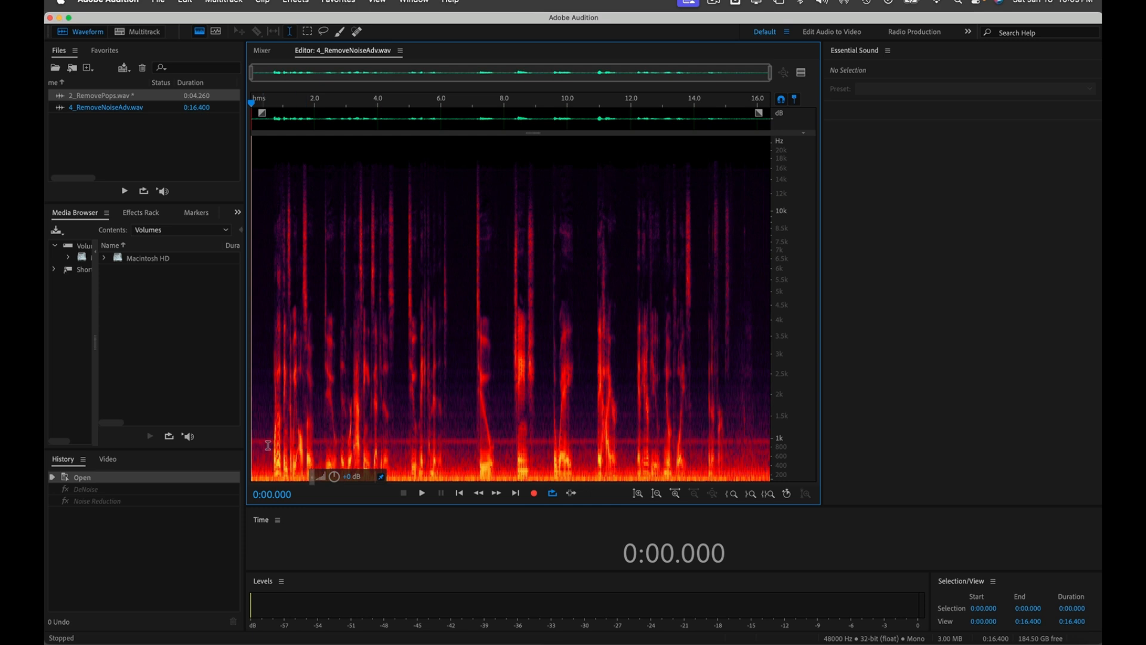
Step: Open Noise Reduction (process) and capture a noise print from the first half-second of silence
left_click(296, 3)
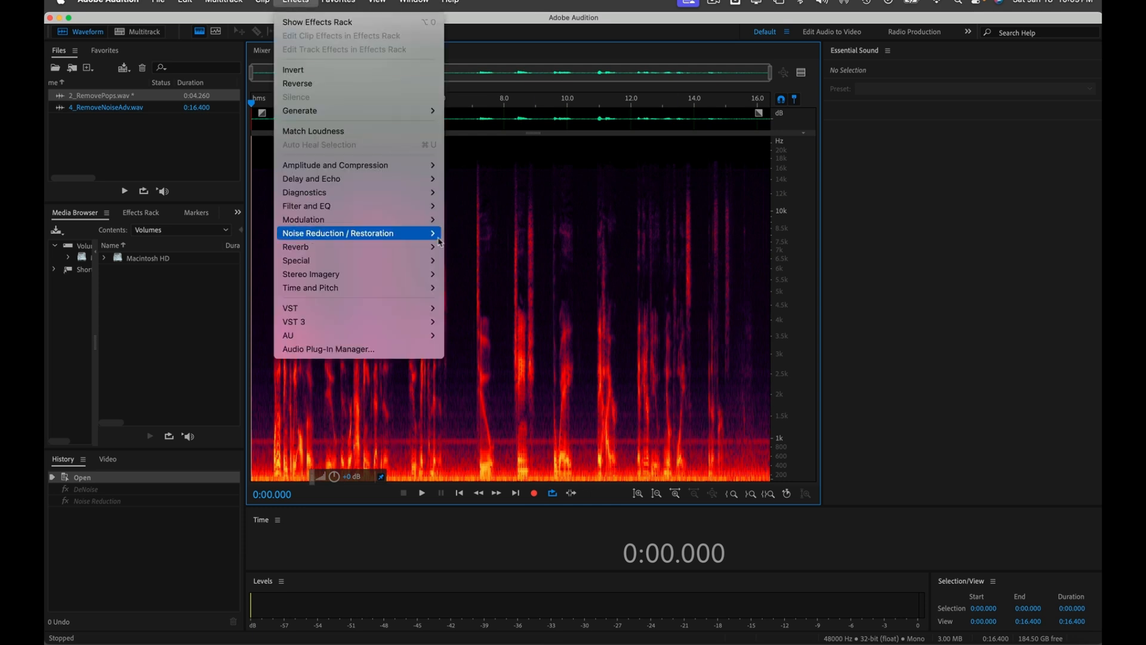
mouse_move(427, 234)
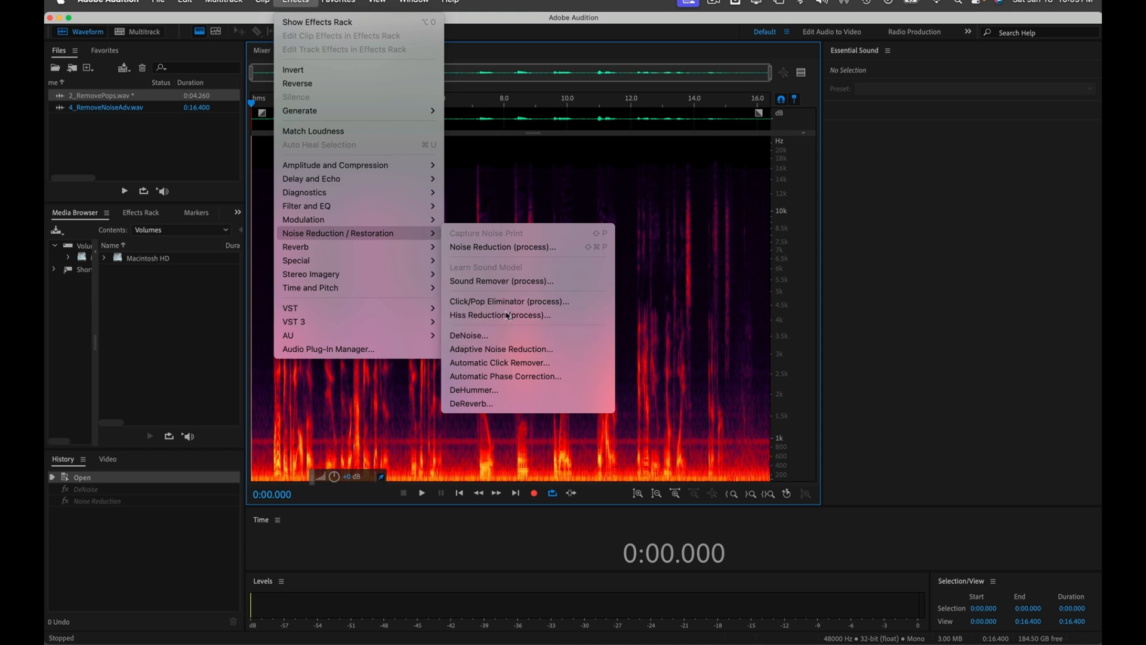
left_click(504, 247)
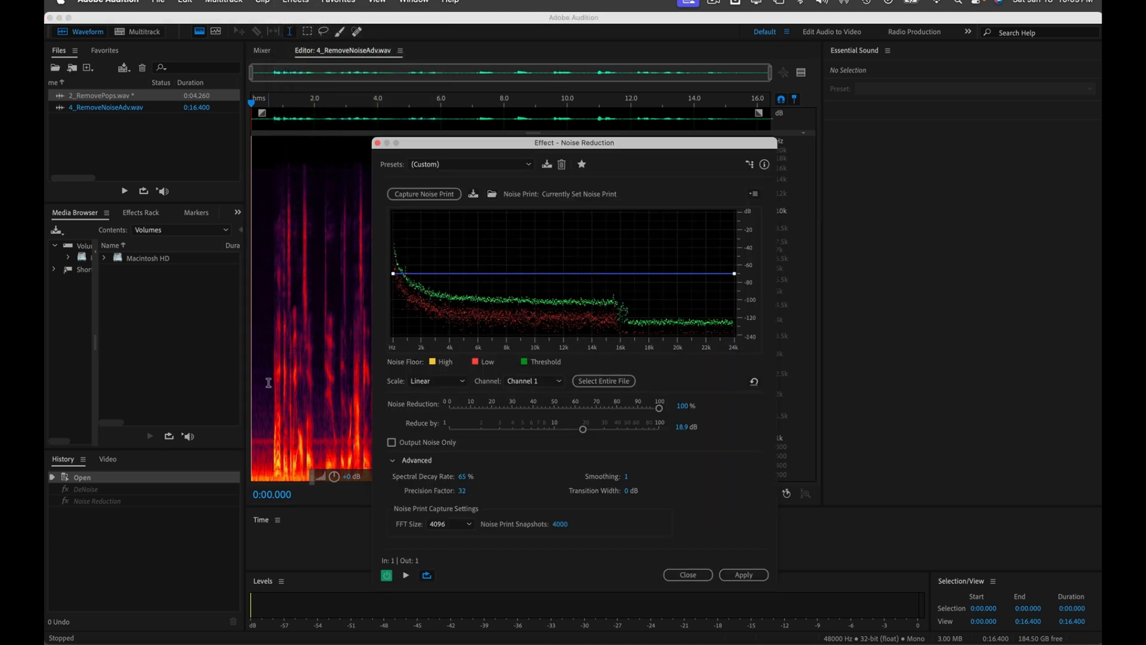
left_click_drag(268, 382, 244, 383)
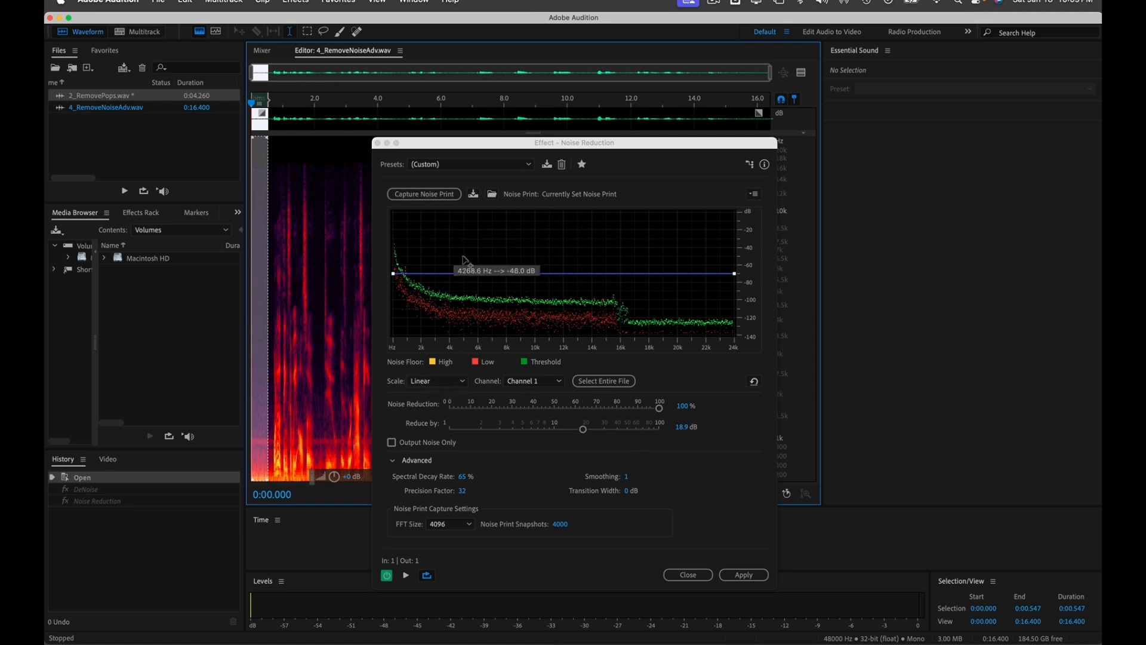
left_click(428, 195)
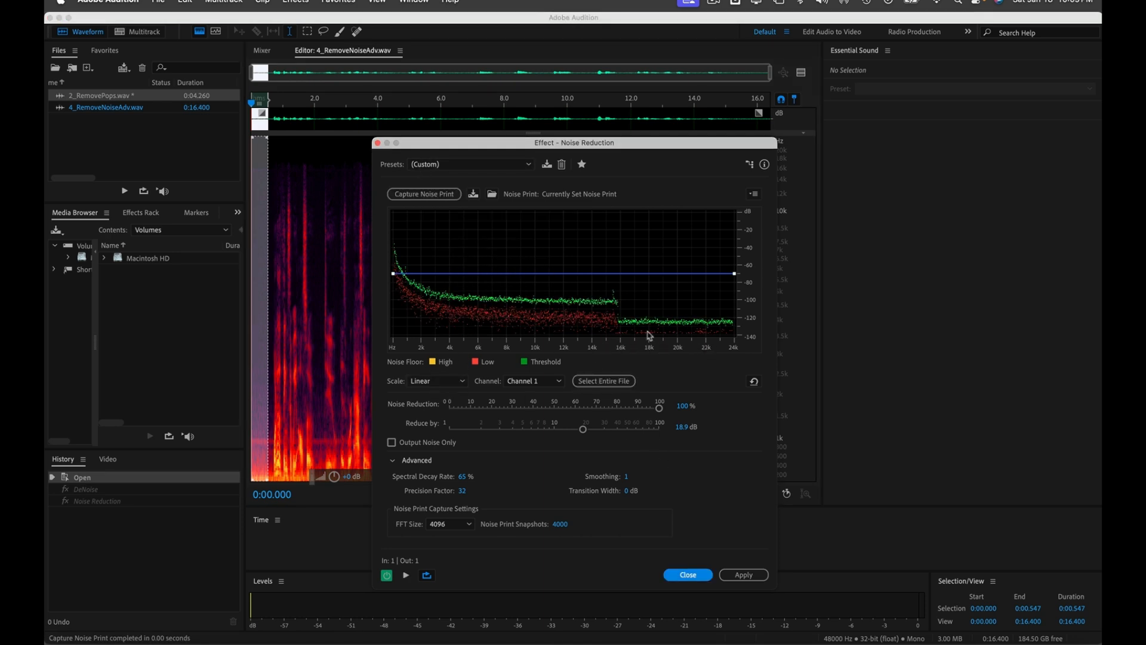
Step: Preview, recapture the noise print, deselect, and apply Noise Reduction to the whole file
key("space")
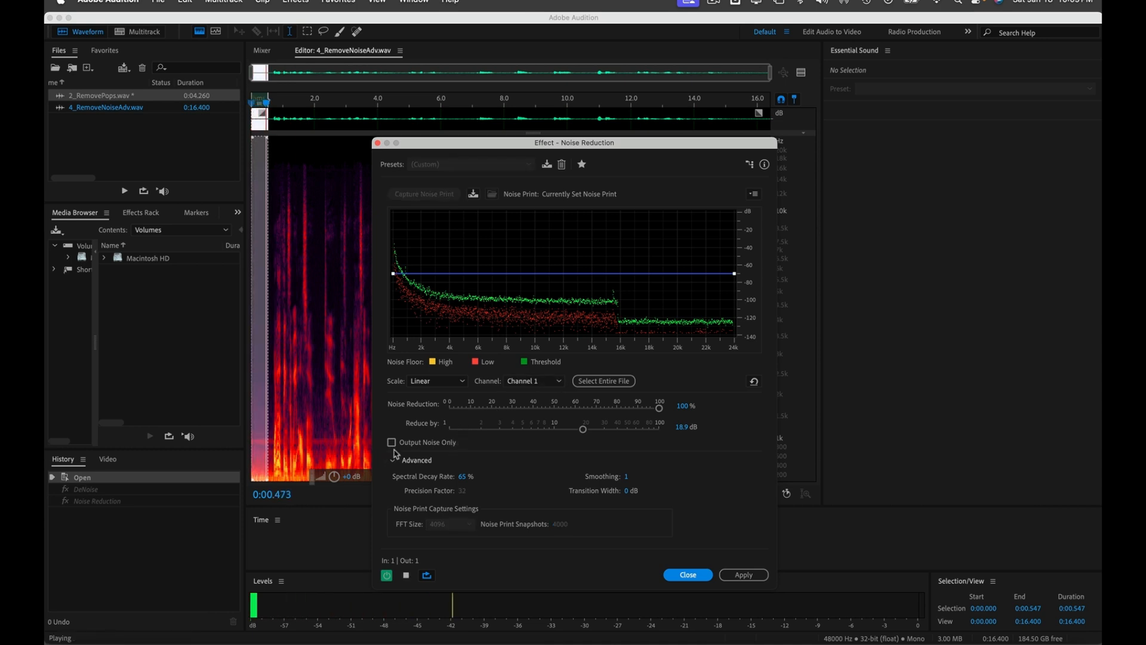
left_click(743, 580)
left_click(429, 195)
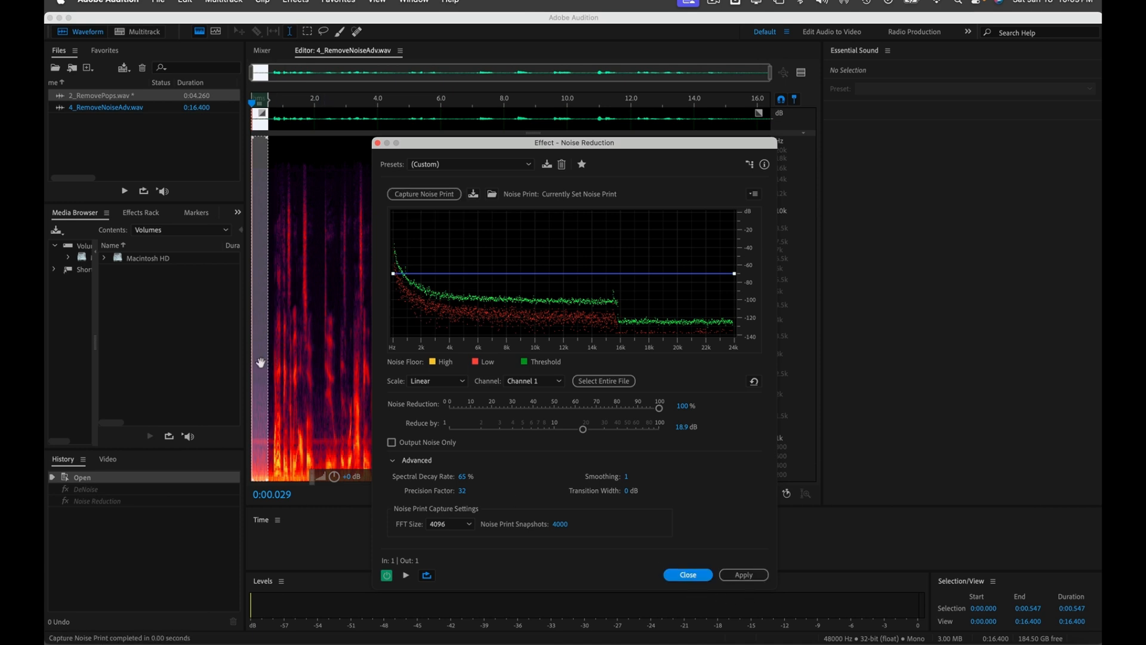
left_click(261, 362)
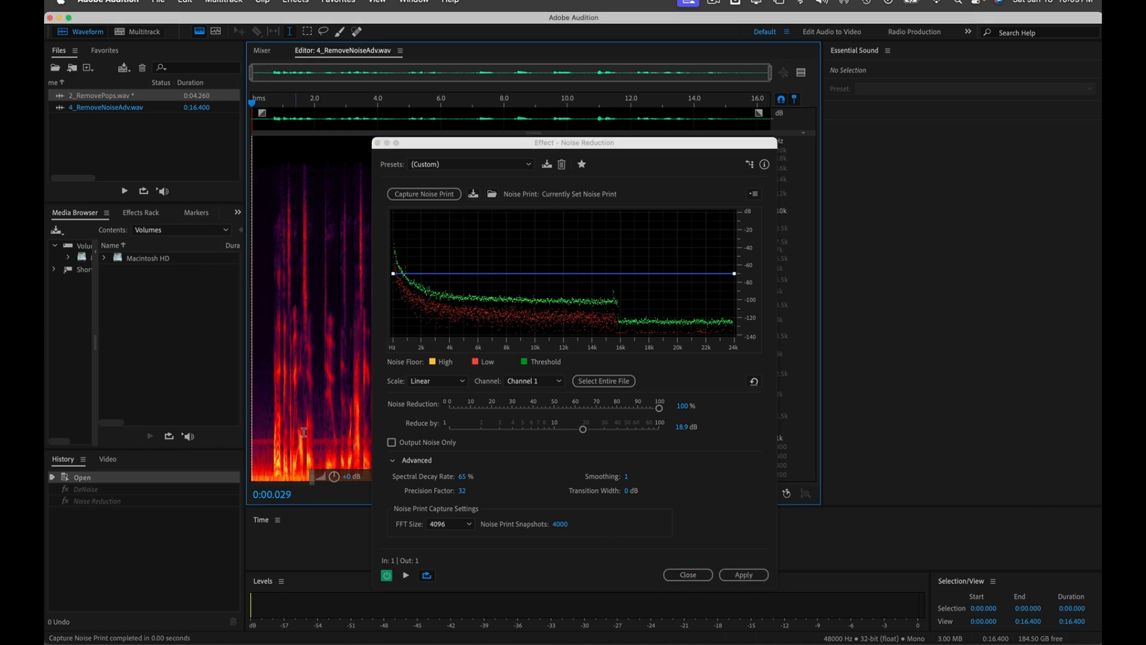
left_click(744, 575)
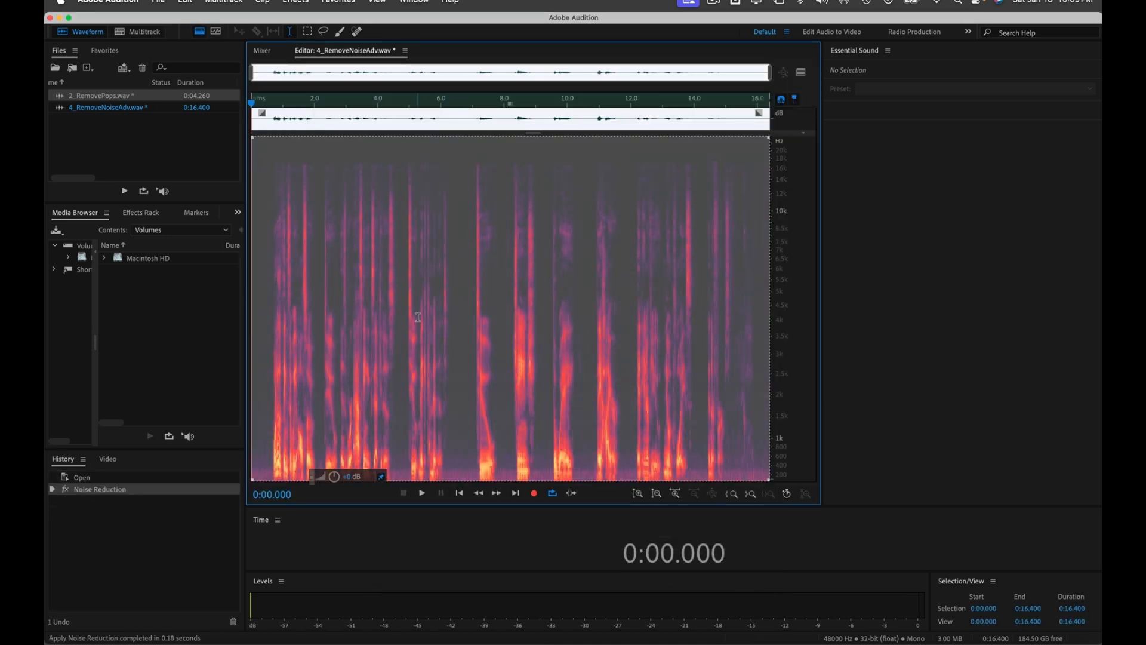
key("super+shift+a")
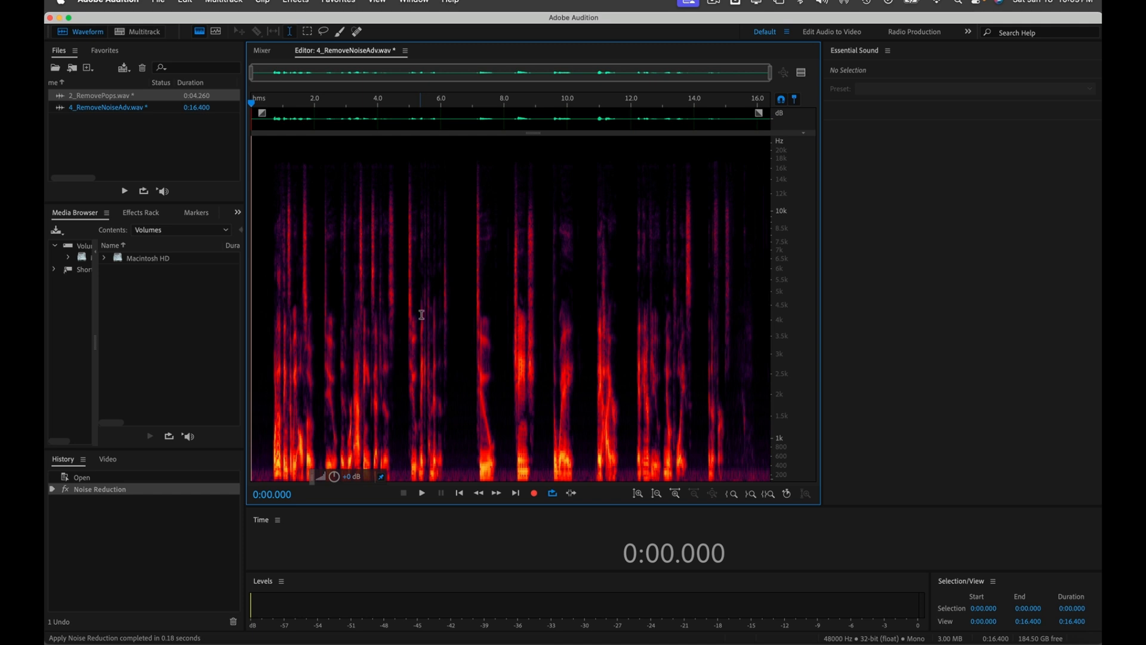
key("space")
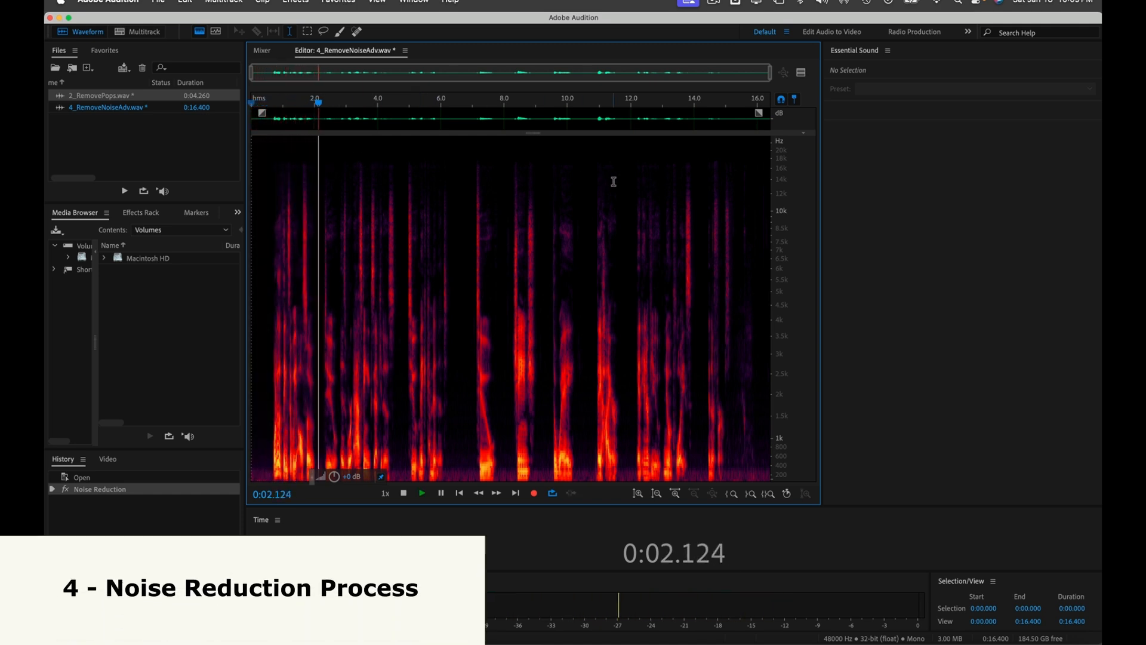
key("space")
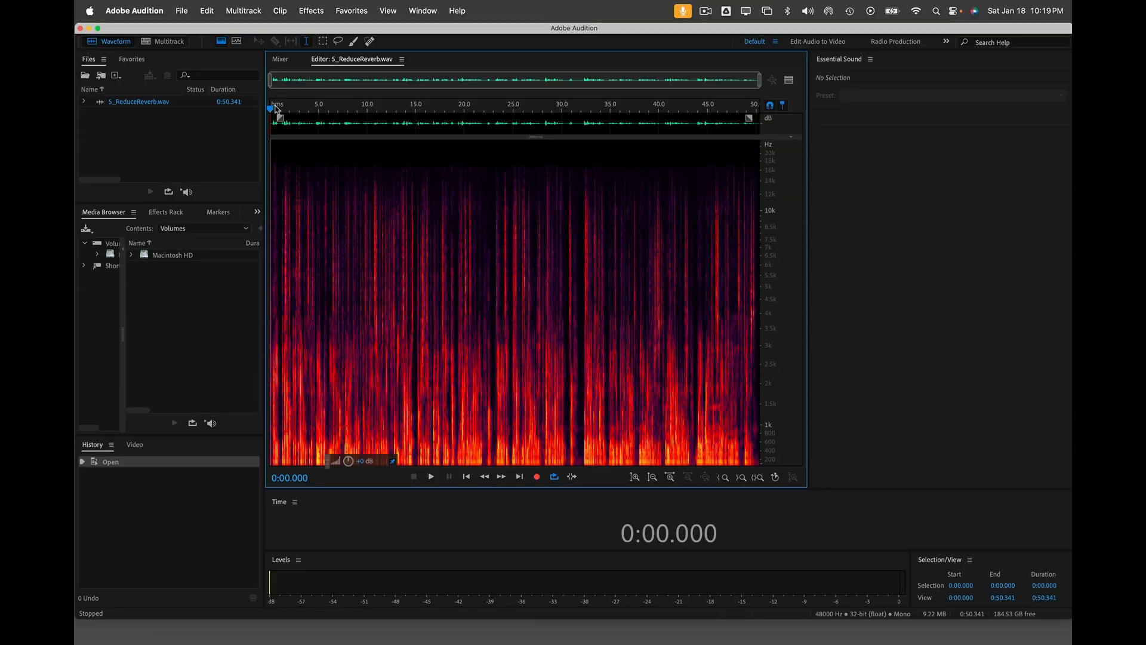
Step: Play the first few seconds of 5_ReduceReverb.wav from near the start
left_click(277, 108)
key("space")
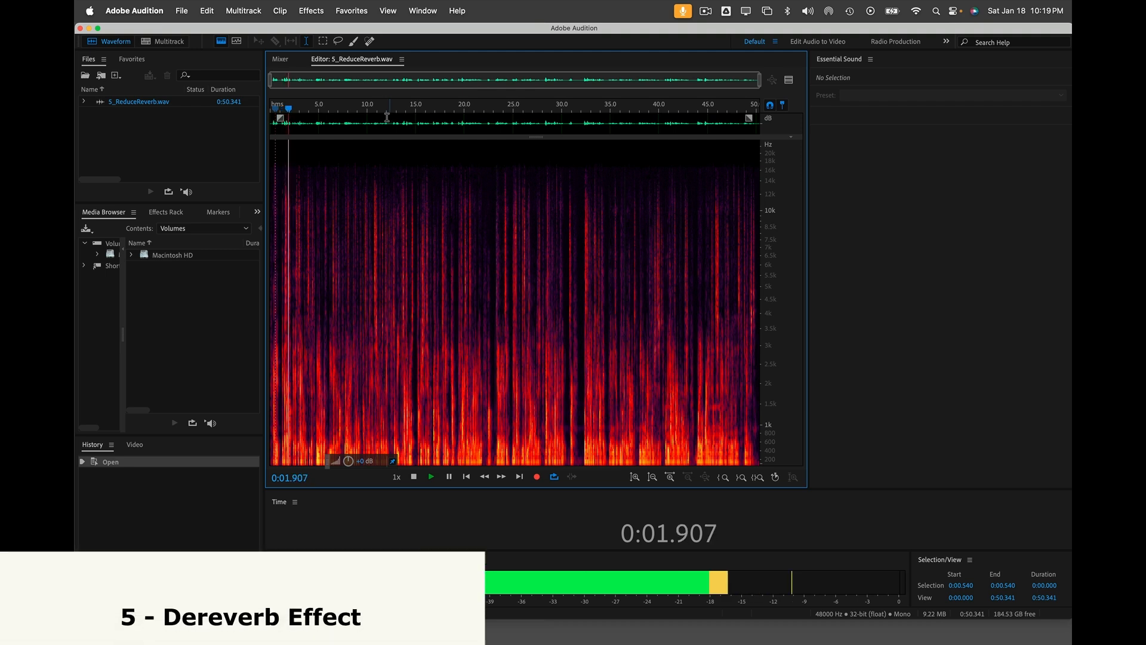
key("space")
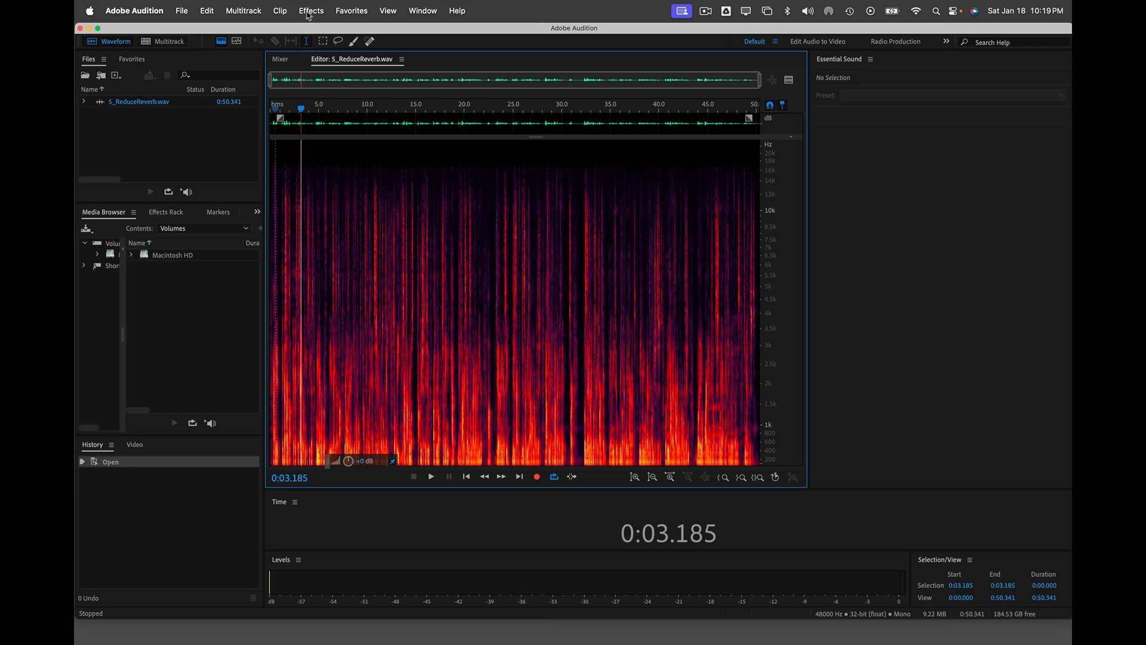
Step: Open DeReverb from the Noise Reduction / Restoration effects
left_click(308, 13)
mouse_move(409, 236)
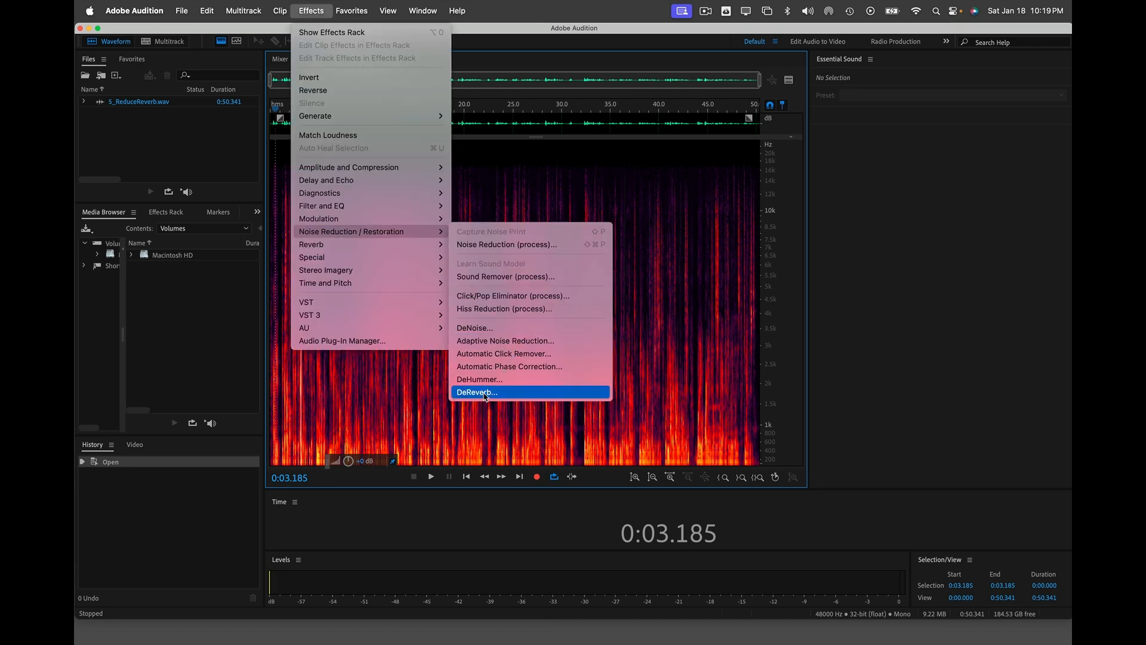
left_click(486, 393)
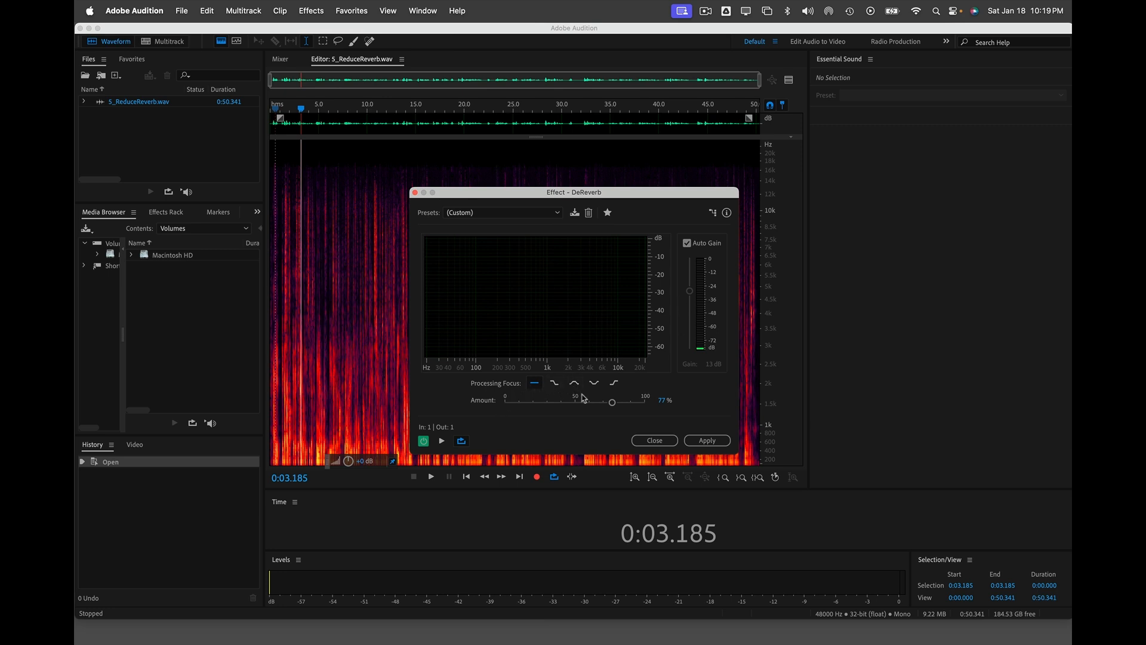
Step: Preview DeReverb while raising Amount from 0%, then apply it at 80%
left_click_drag(612, 406, 498, 409)
left_click(441, 441)
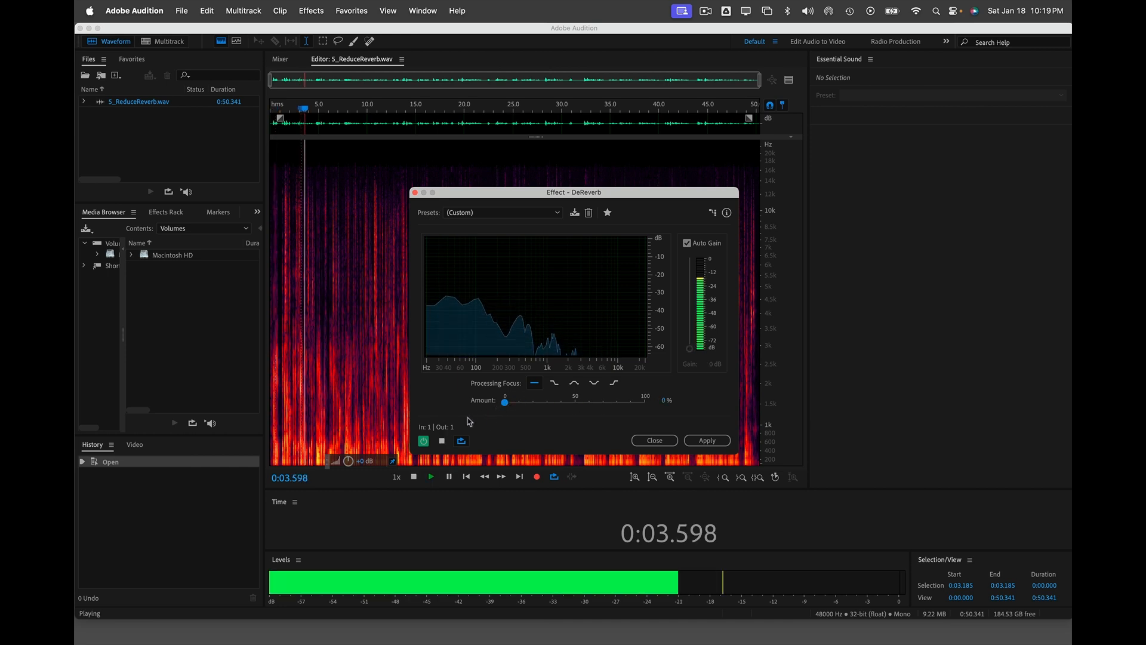
left_click_drag(505, 403, 506, 404)
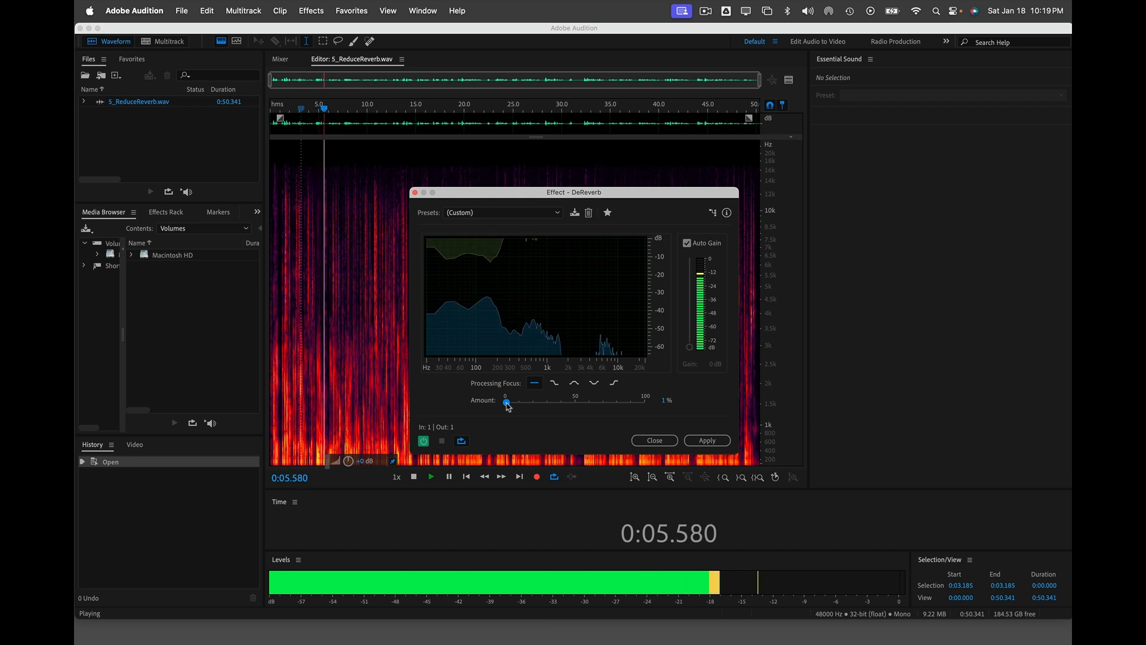
key("space")
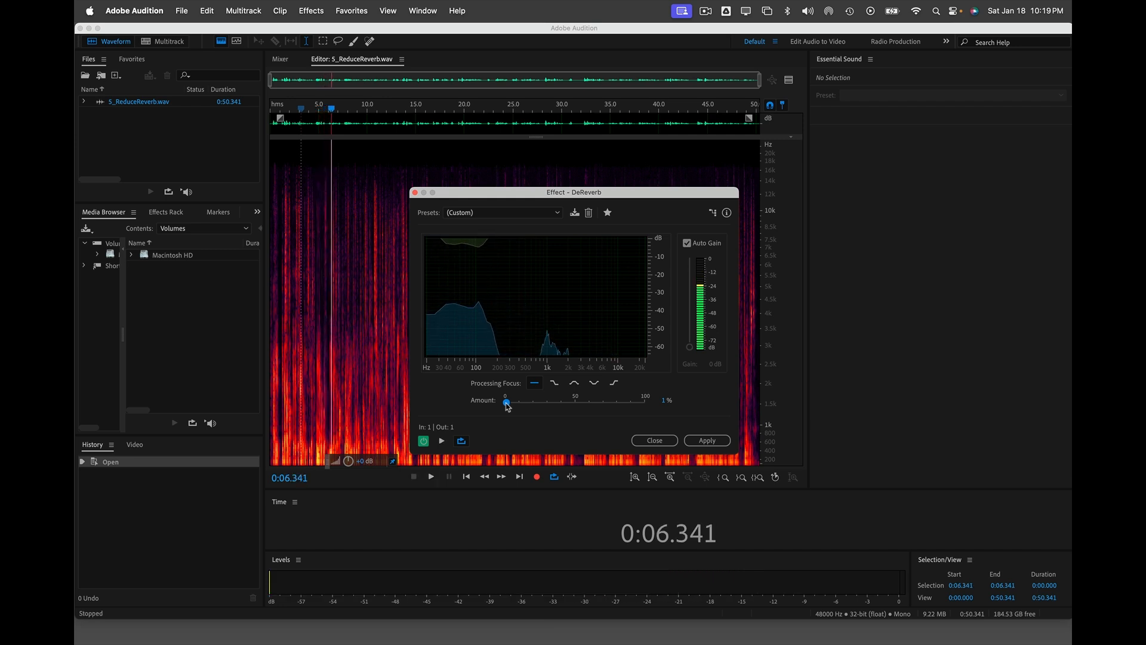
key("space")
left_click_drag(506, 407, 621, 404)
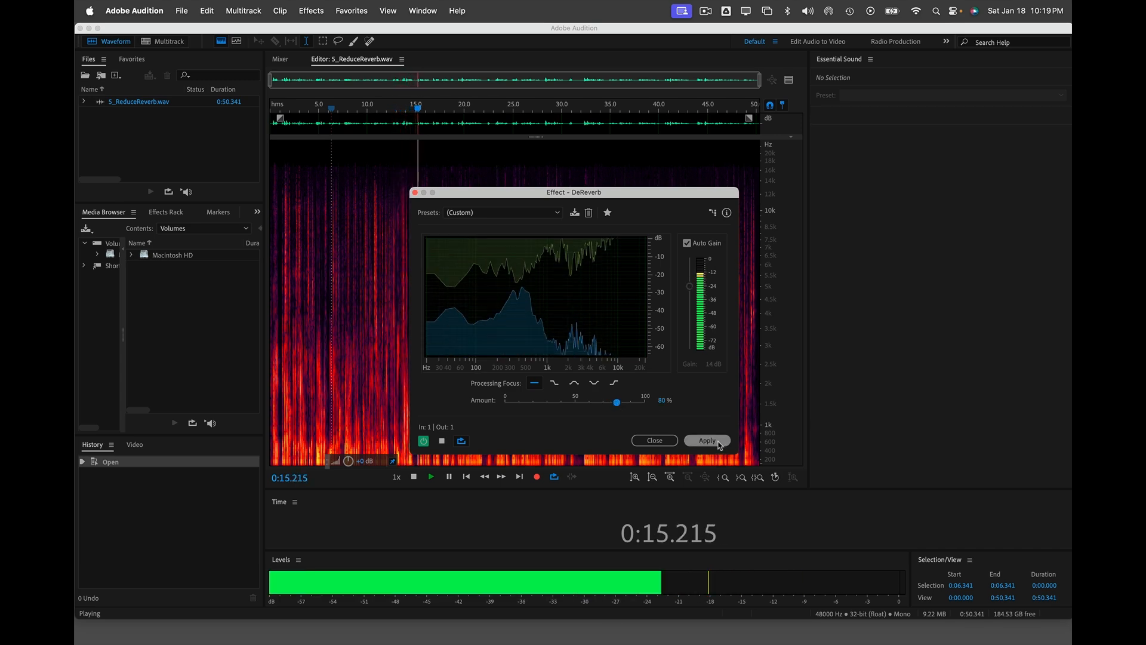
left_click(718, 443)
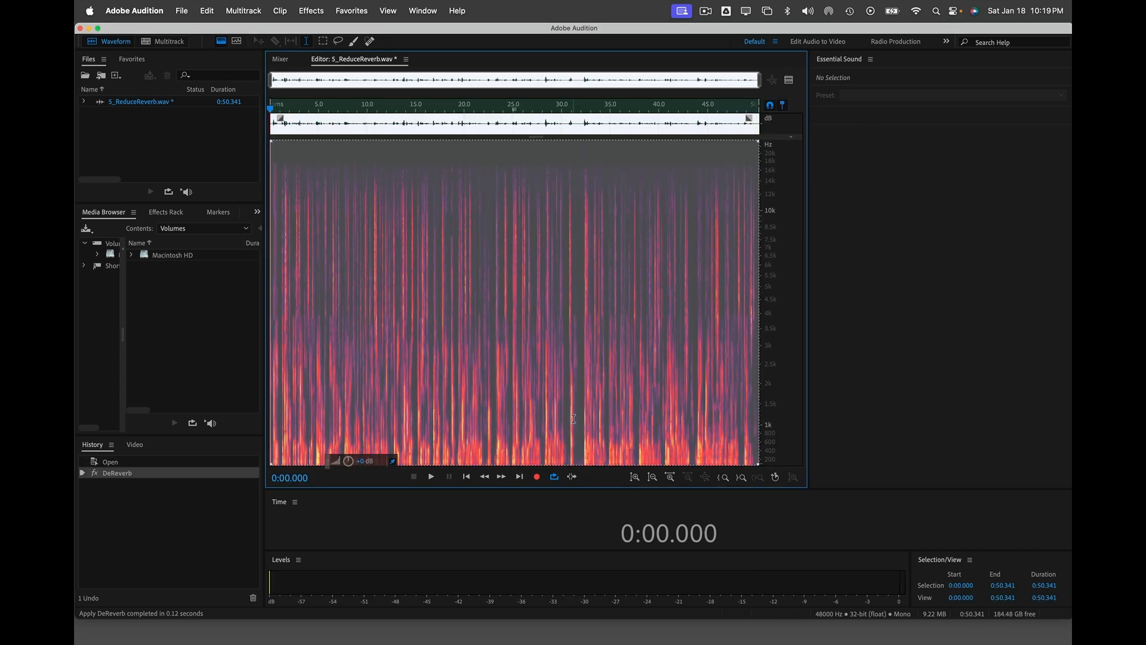
Step: Play back the dereverbed first 1.5 seconds of the recording
left_click(534, 399)
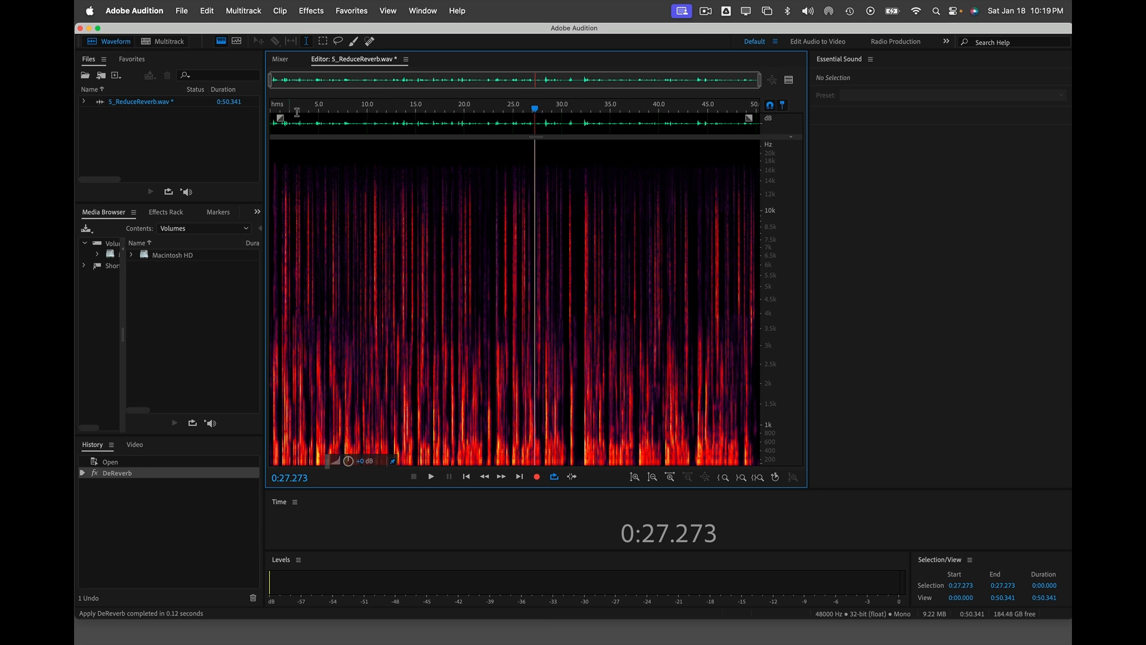
left_click_drag(285, 123, 270, 123)
key("space")
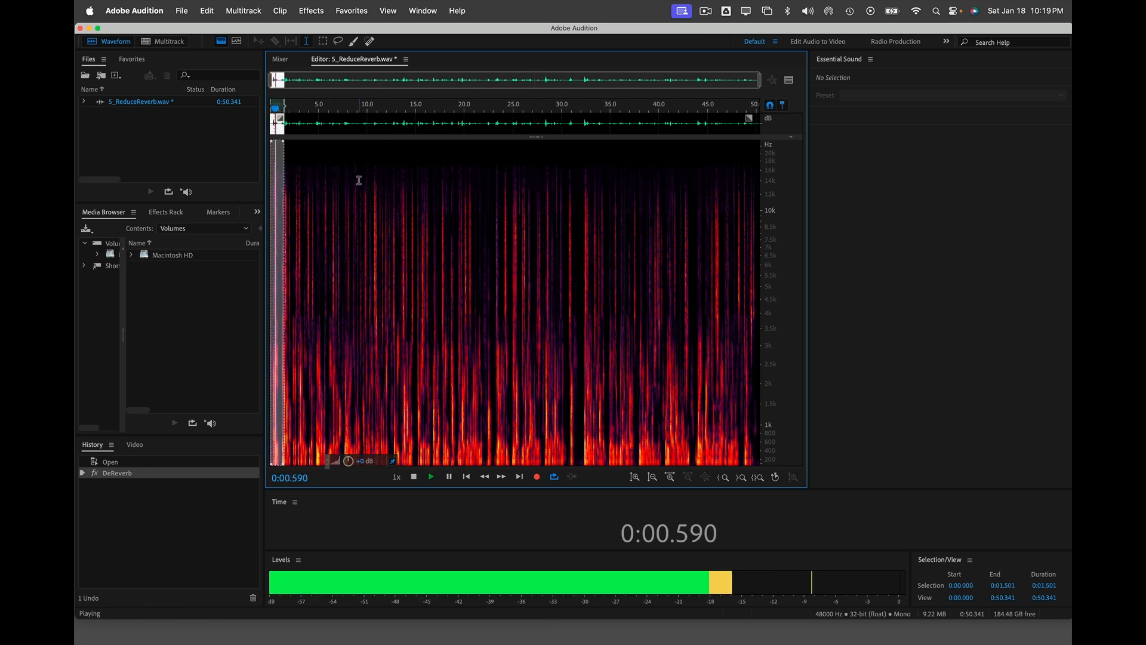
key("Escape")
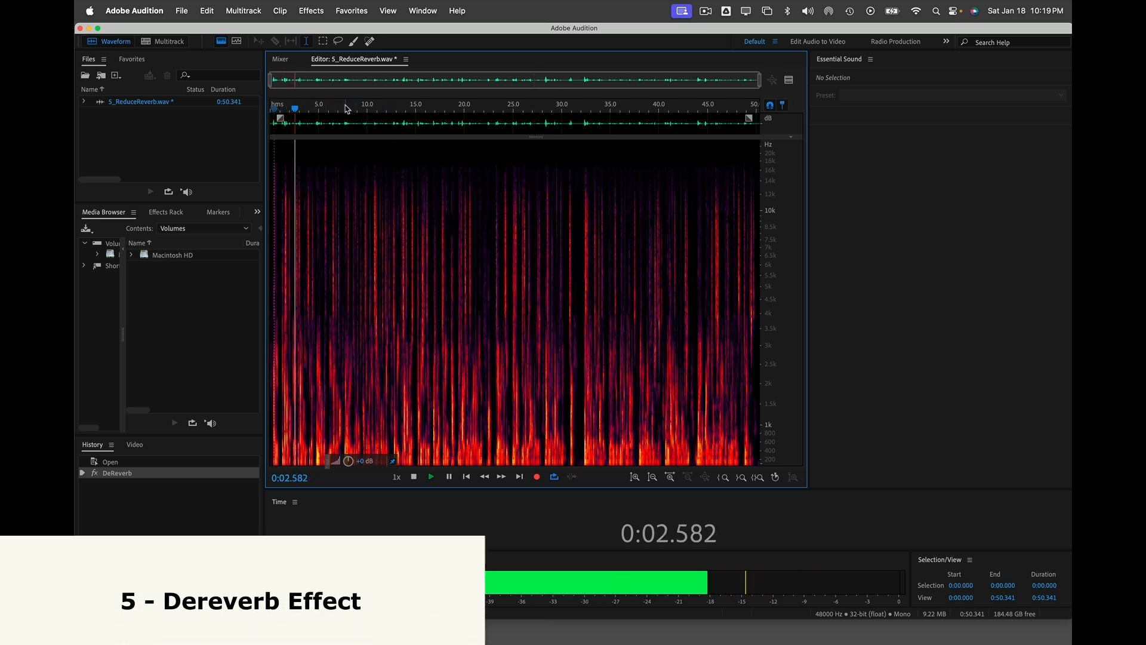
key("space")
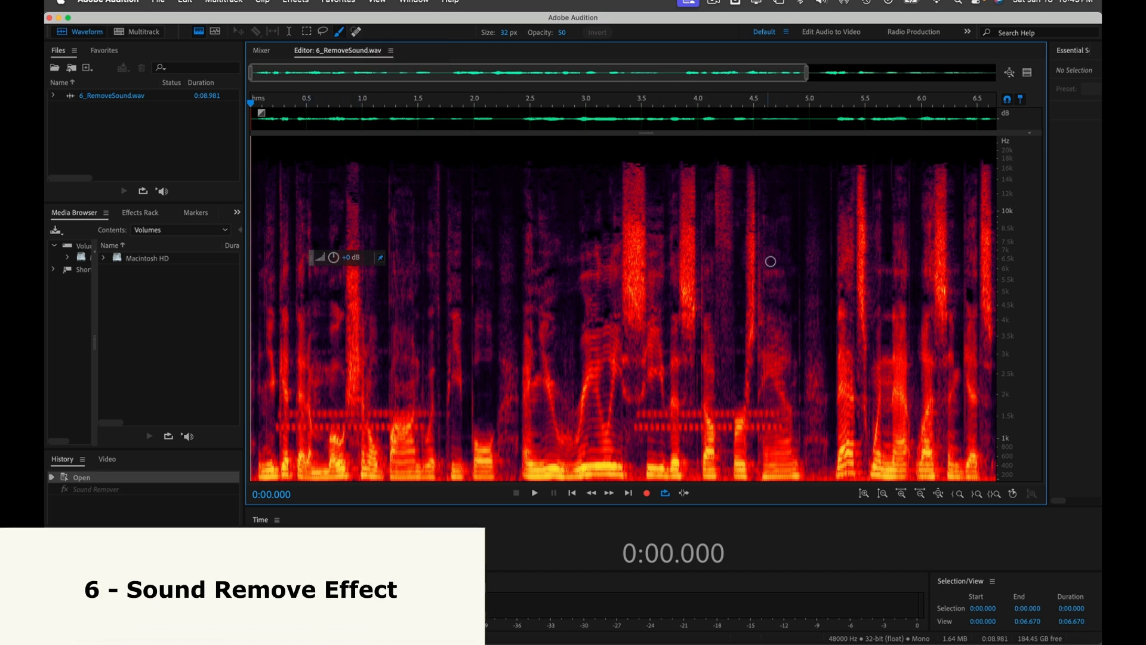
Step: Paint the Spectral Brush over the tone near 6.7–7.0 s, including its higher harmonics
scroll(850, 415, "down", 2)
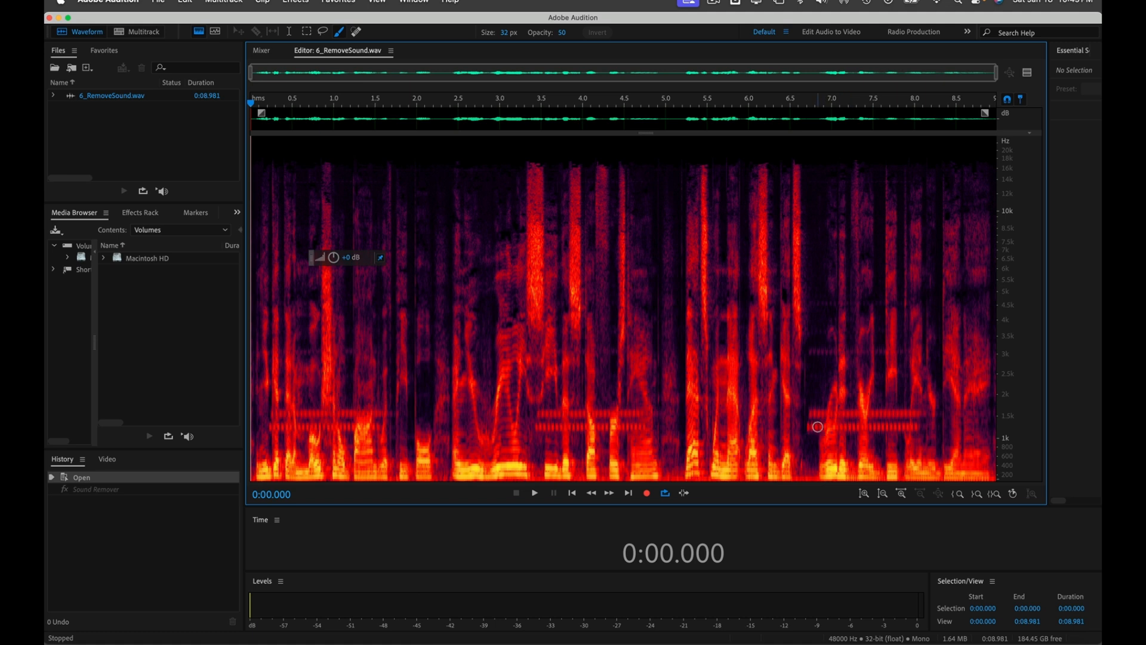
key("bracketleft")
key("bracketleft")
key("bracketleft")
key("bracketright")
key("bracketright")
key("bracketright")
key("bracketright")
key("bracketright")
key("bracketright")
key("bracketright")
key("bracketright")
key("bracketright")
left_click(813, 425)
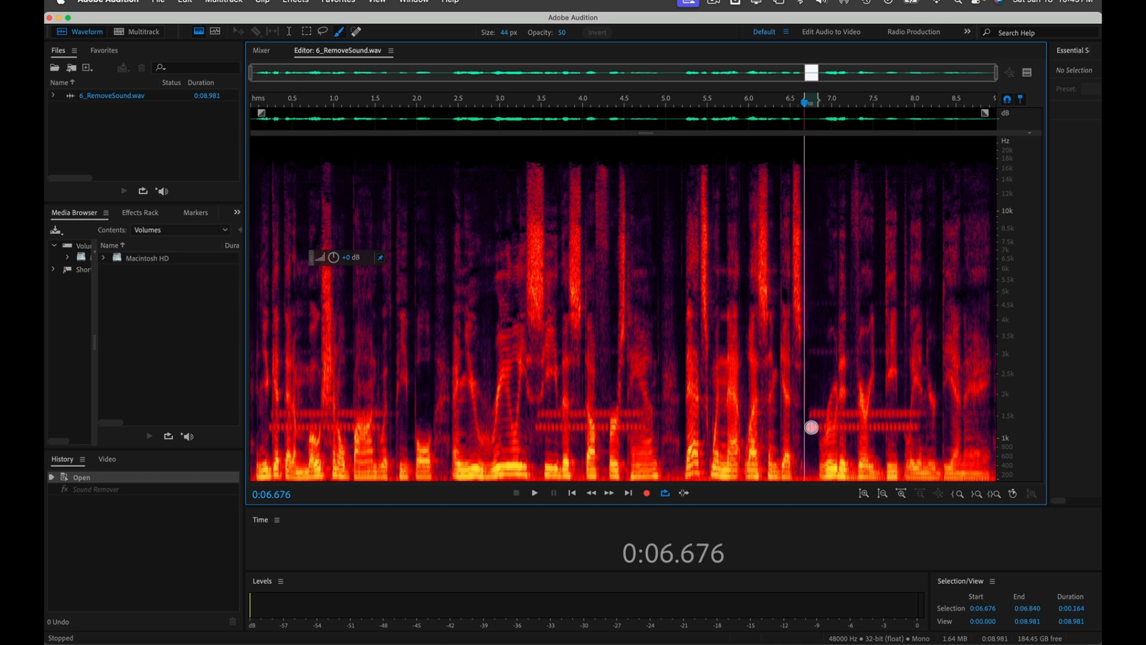
left_click_drag(814, 425, 817, 412)
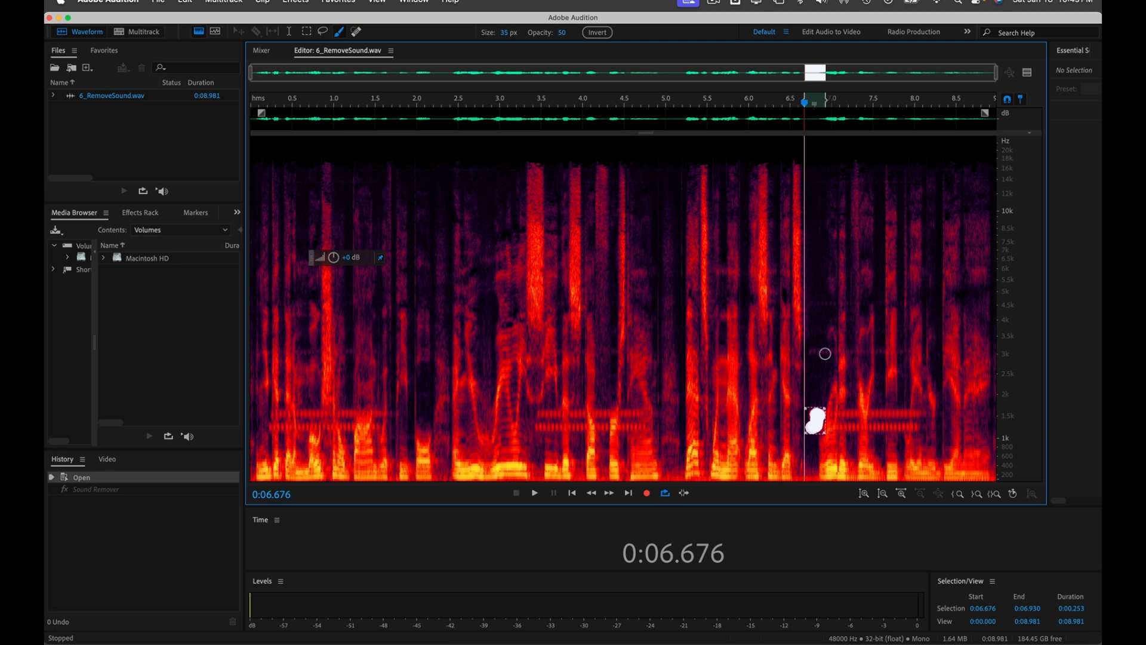
left_click_drag(829, 354, 812, 352)
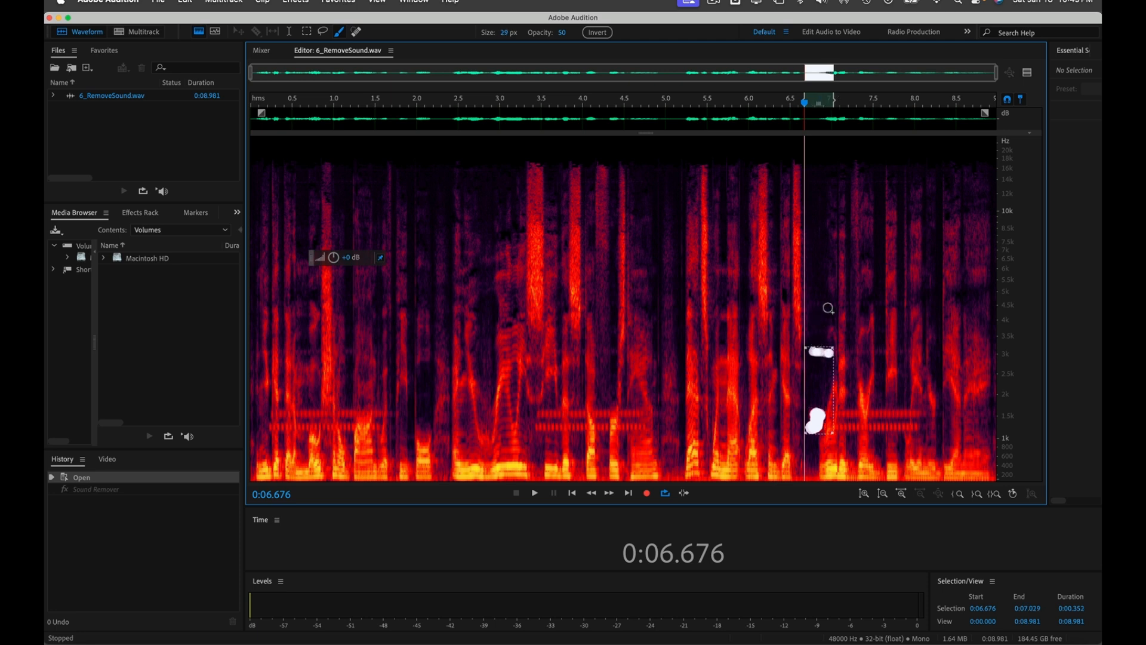
left_click(819, 330)
left_click(823, 306)
Step: Loop-play the painted tone with the volume raised, then stop playback
key("space")
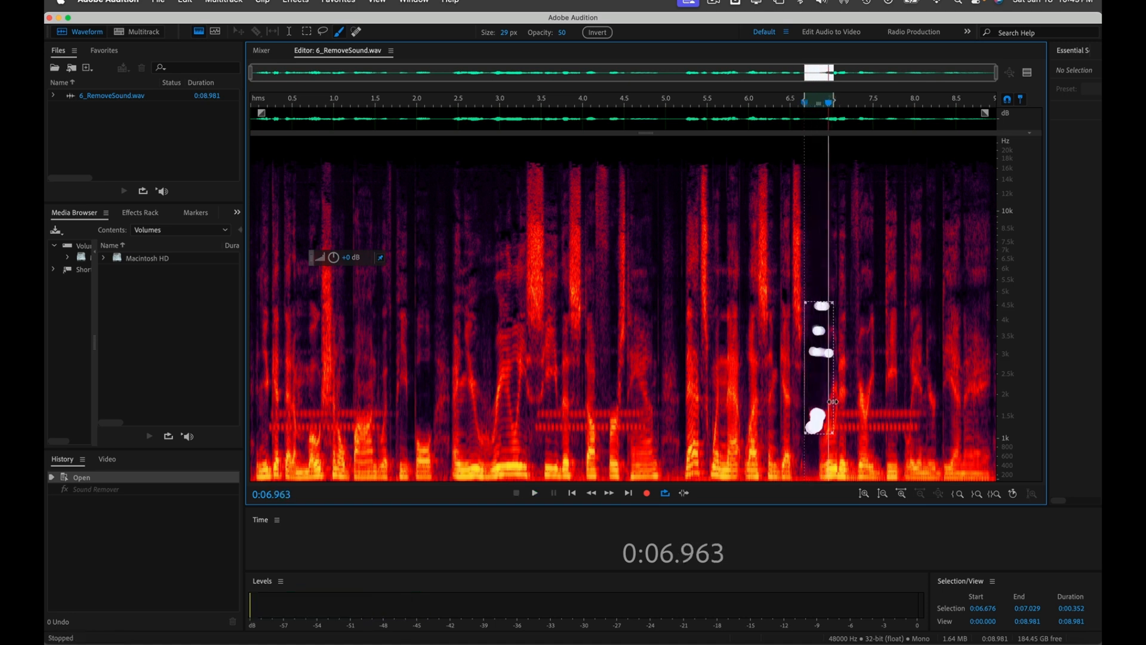
key("XF86AudioRaiseVolume")
key("space")
left_click(298, 2)
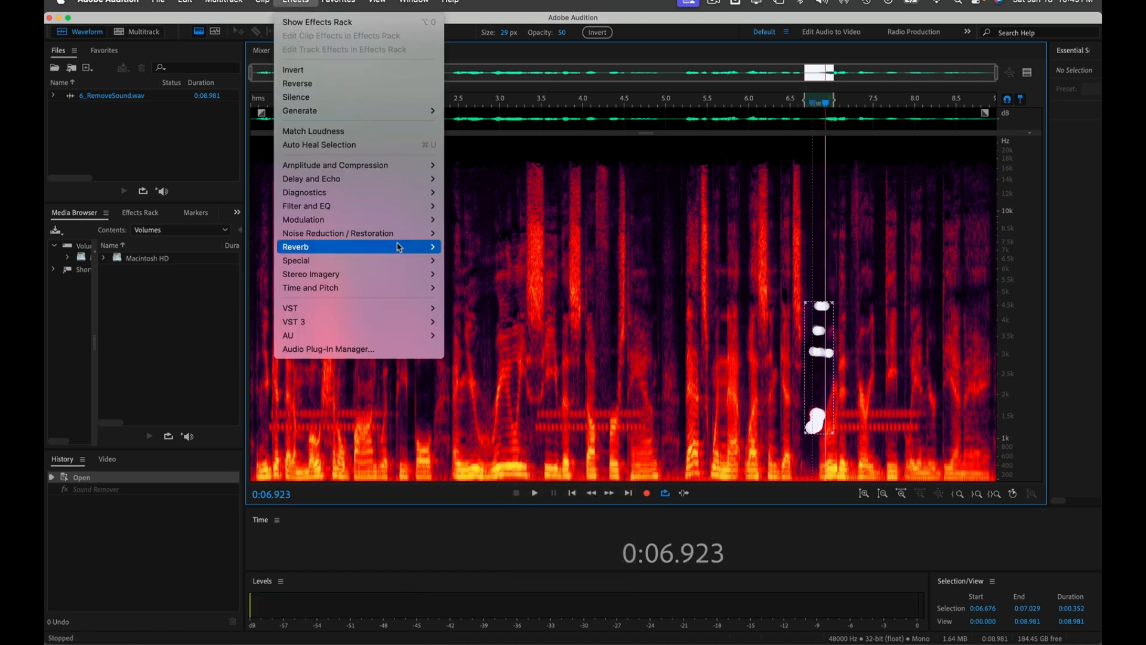
Step: Learn a sound model from the painted tone in Sound Remover (Default preset) and apply it to the whole file
mouse_move(398, 237)
left_click(469, 281)
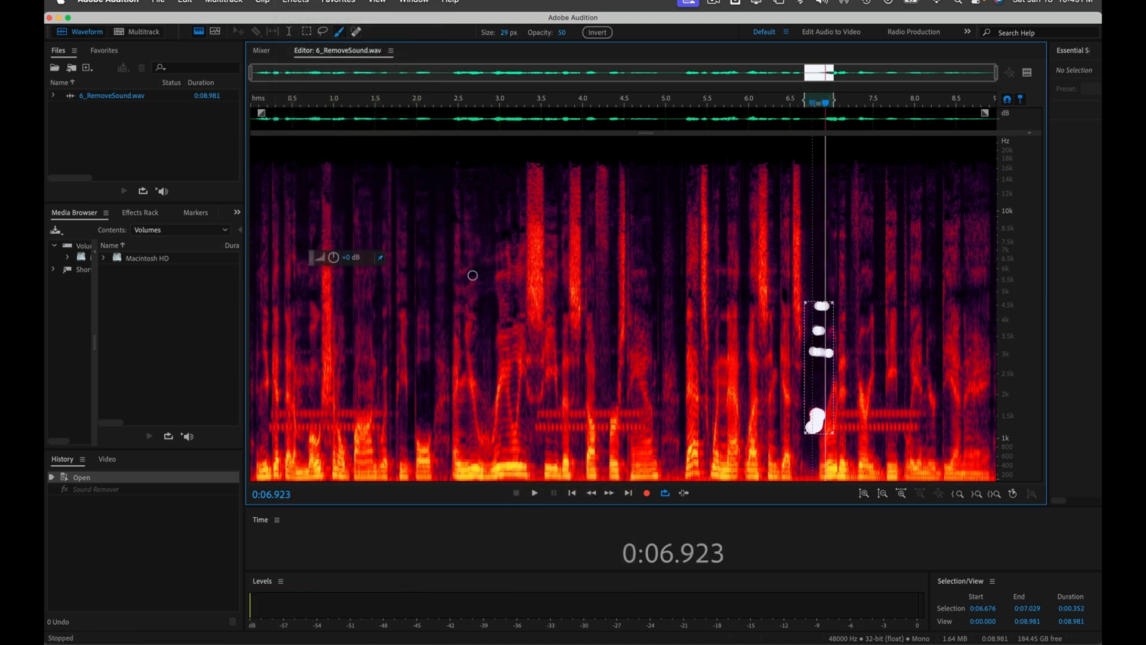
left_click(327, 263)
left_click(328, 260)
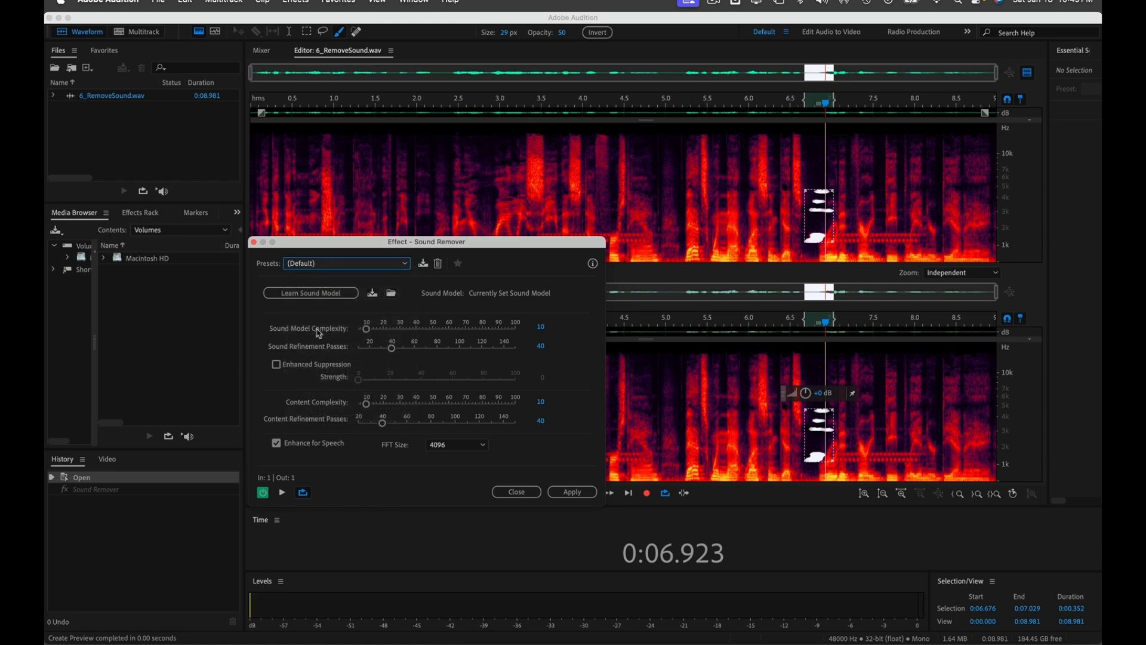
left_click(322, 295)
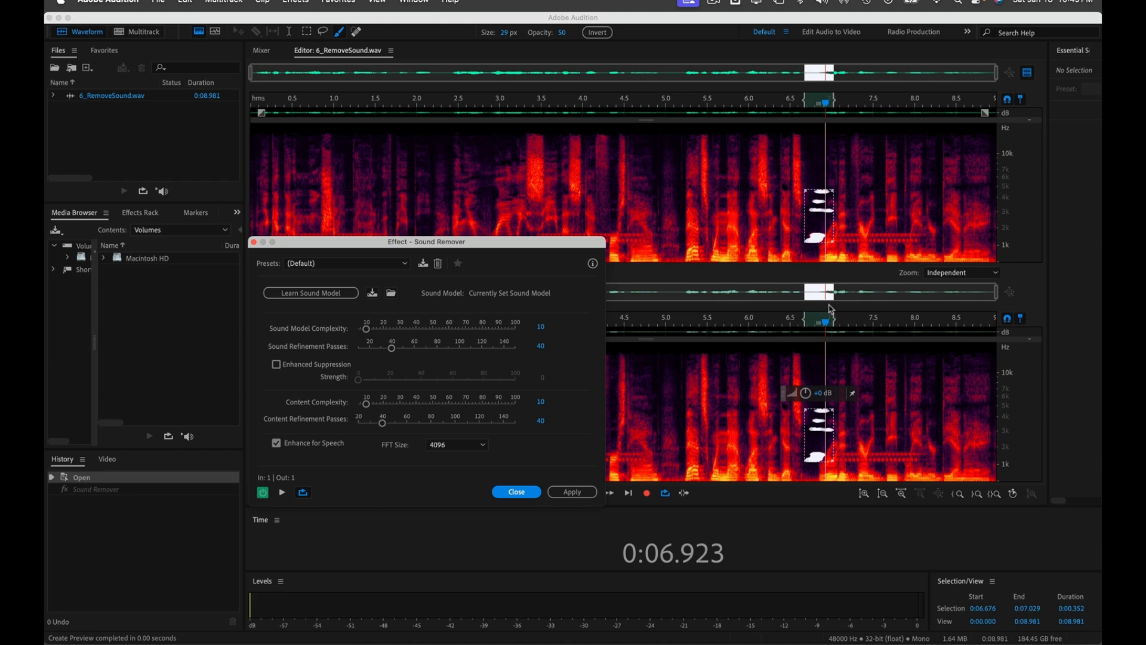
left_click(850, 275)
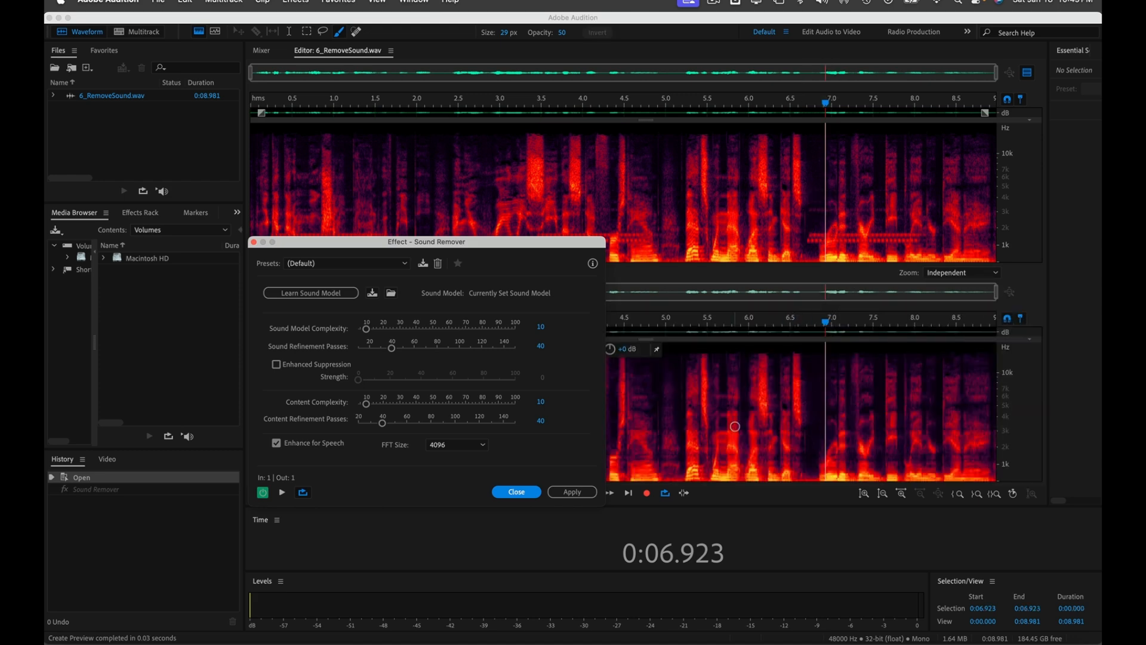
left_click(566, 492)
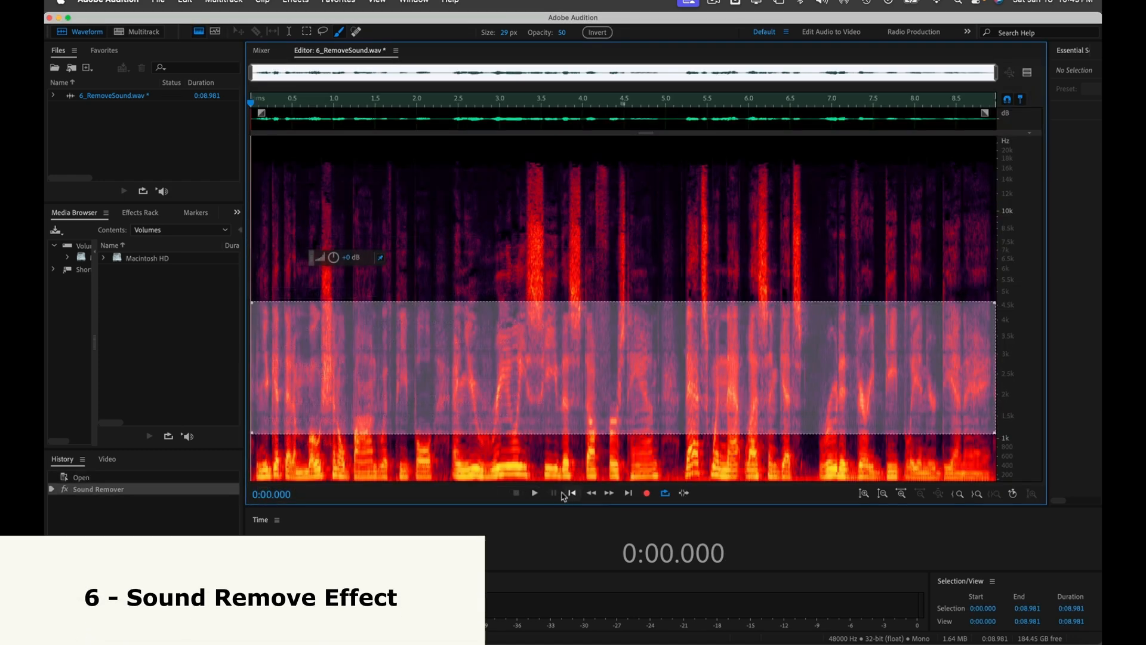
Step: Clear the selection and play the cleaned recording from the start, then stop
left_click(325, 78)
key("space")
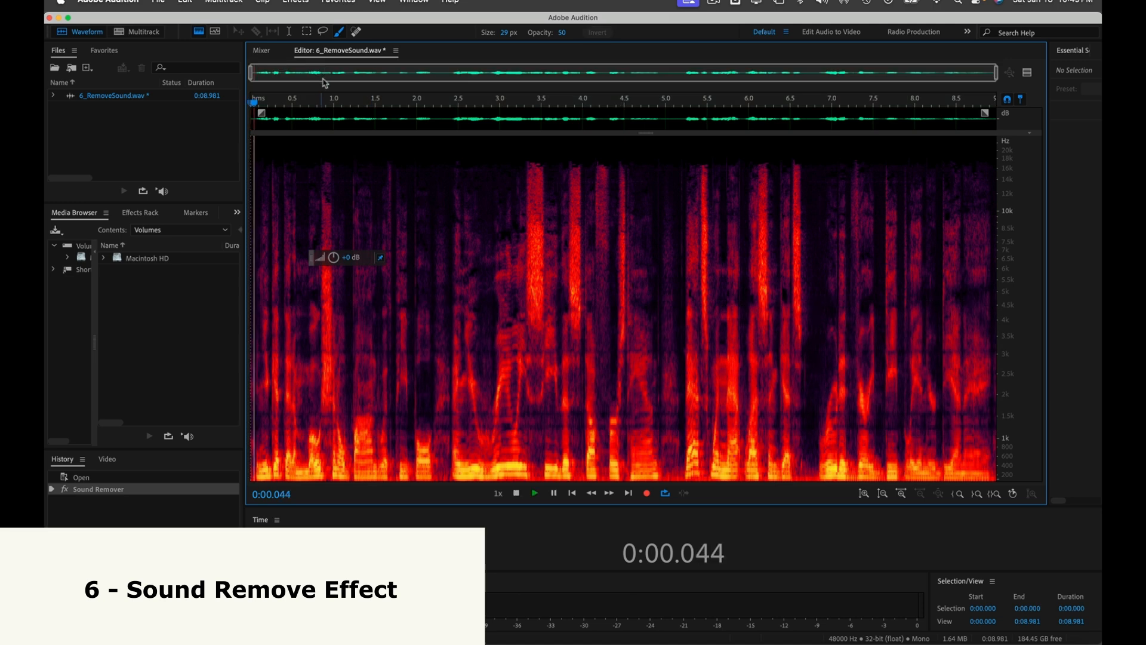
key("space")
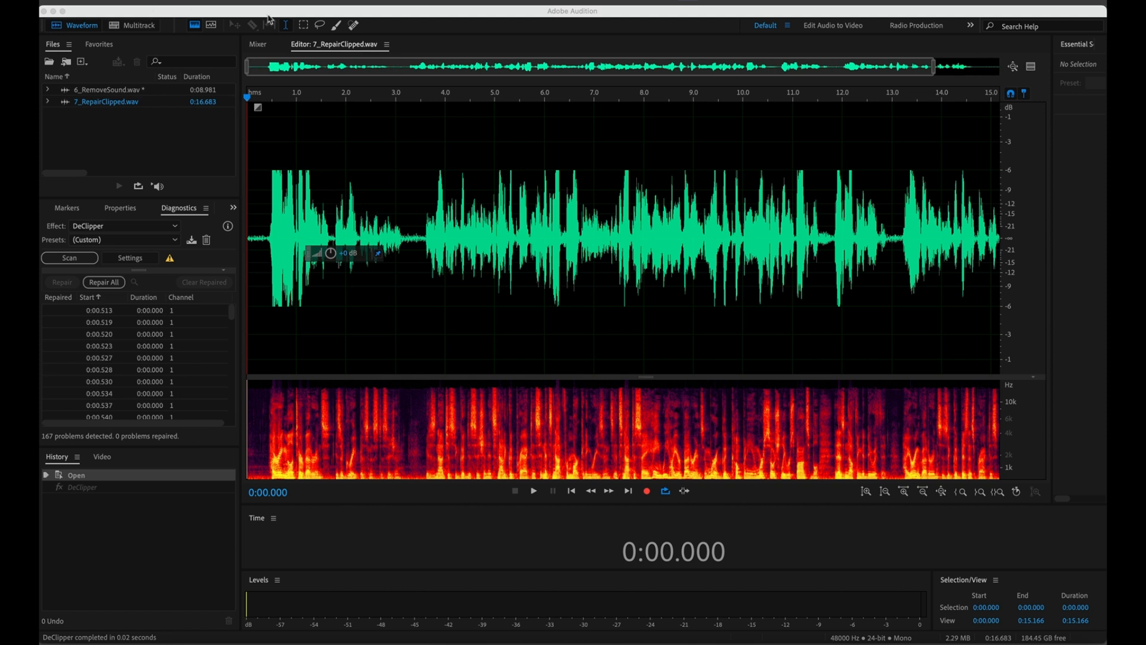
left_click(286, 2)
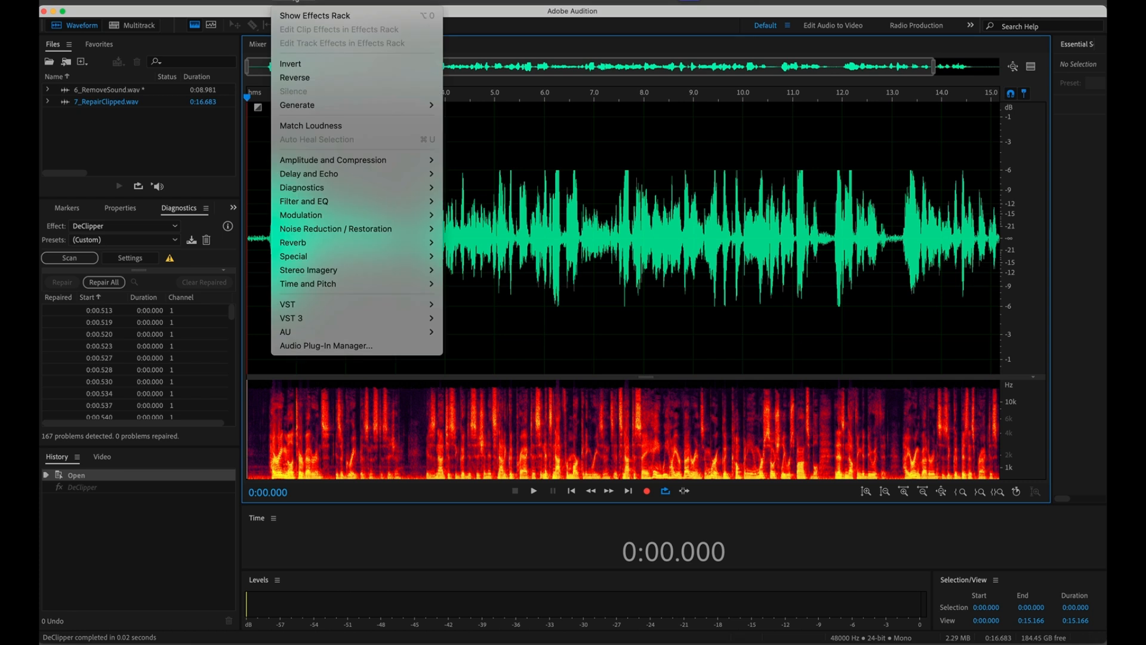
mouse_move(416, 231)
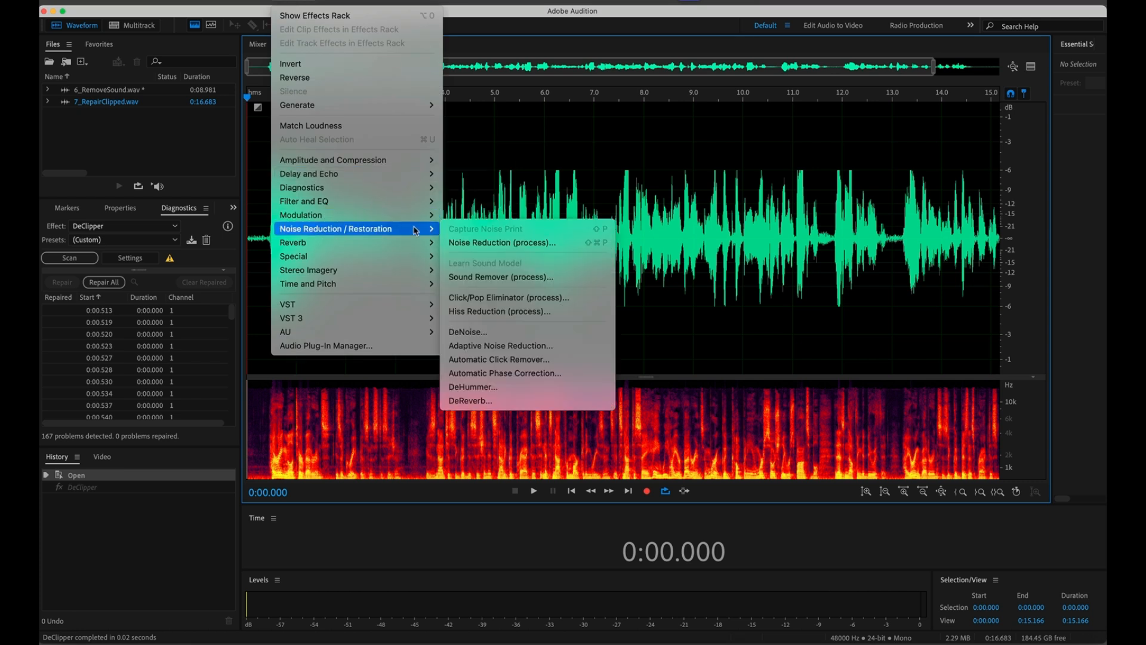
mouse_move(417, 188)
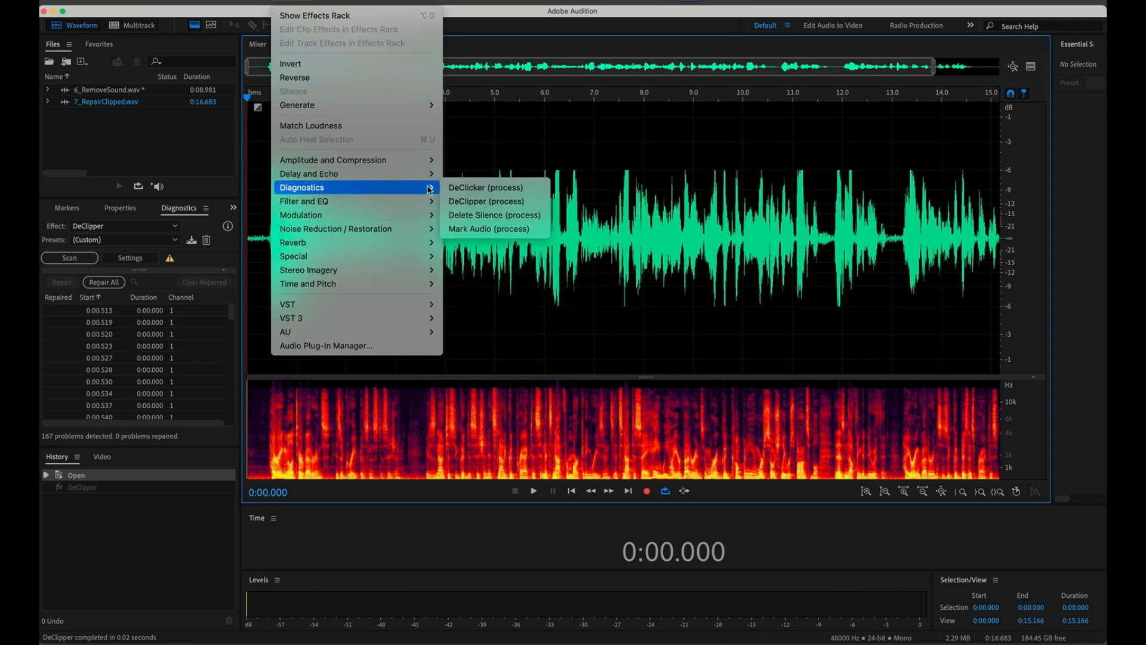
left_click(483, 202)
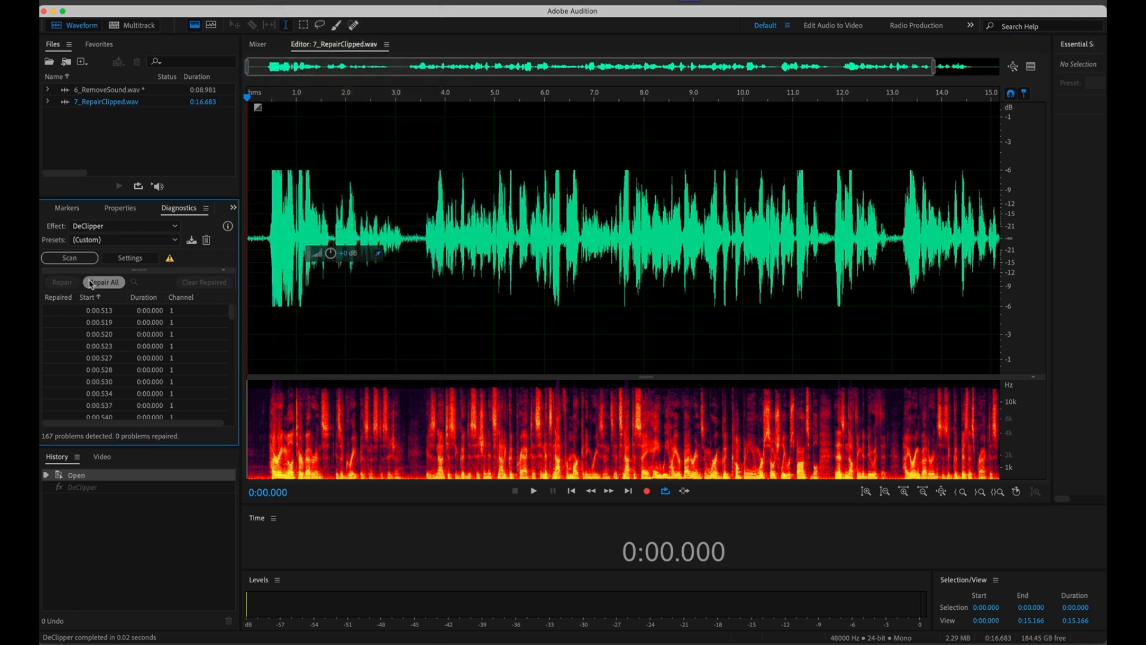
Step: Reset DeClipper to the (Default) preset with FFT interpolation at FFT size 128
left_click(130, 261)
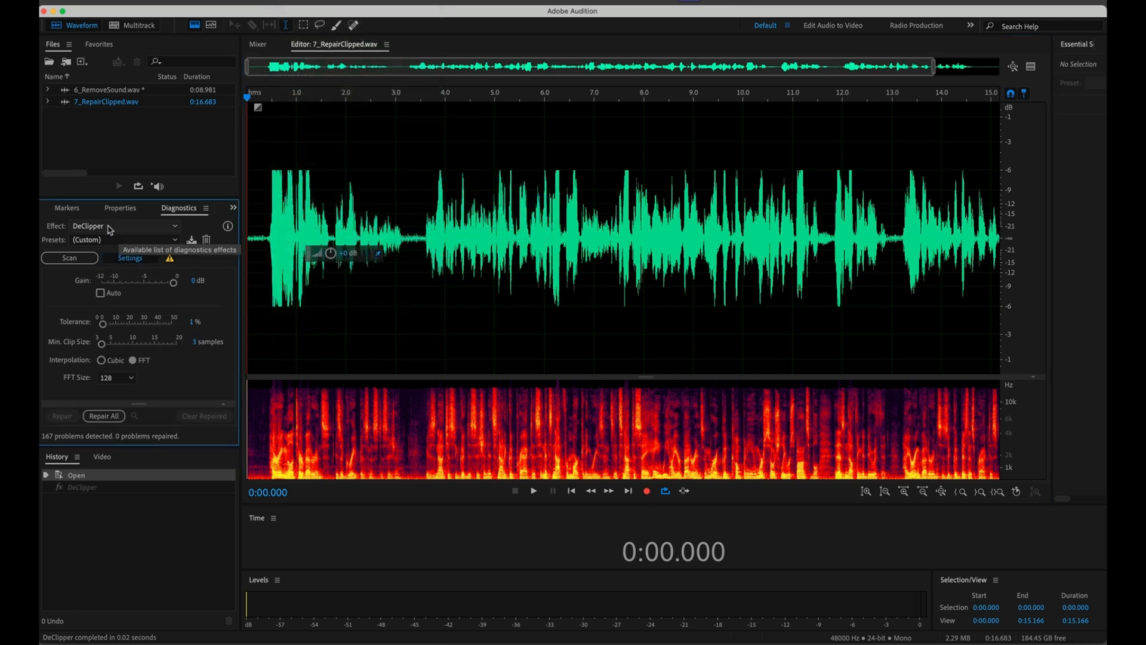
left_click(119, 240)
left_click(114, 251)
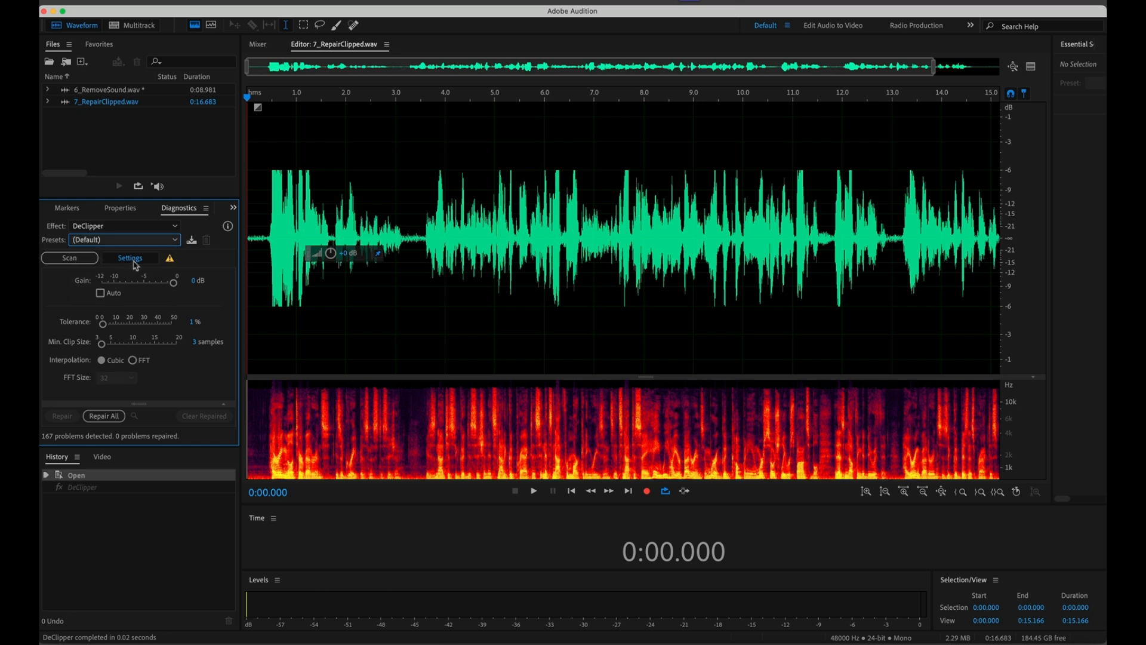
left_click(134, 361)
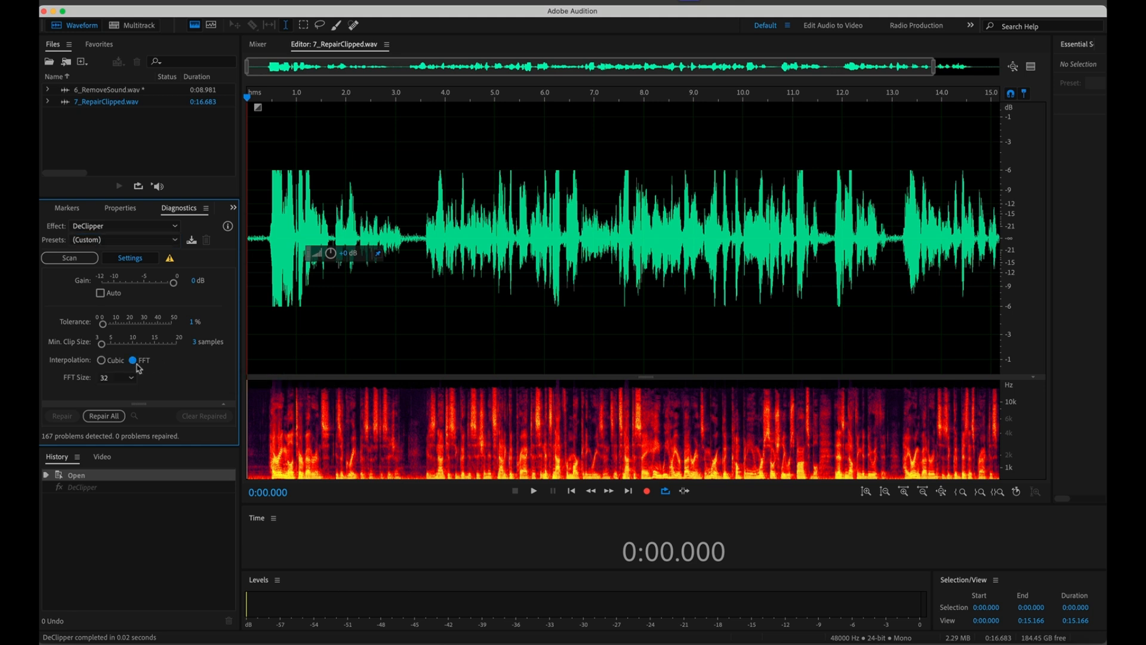
left_click(125, 377)
left_click(118, 446)
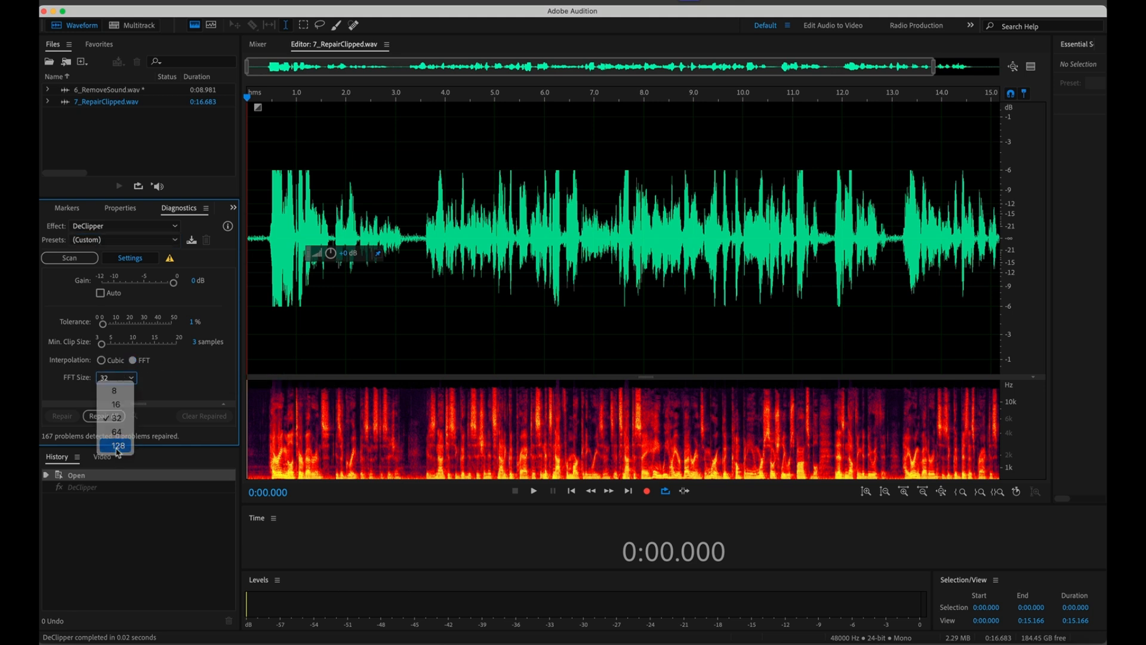
Step: Rescan 7_RepairClipped.wav, review the detected clipping problems, and play the repaired recording
left_click(81, 265)
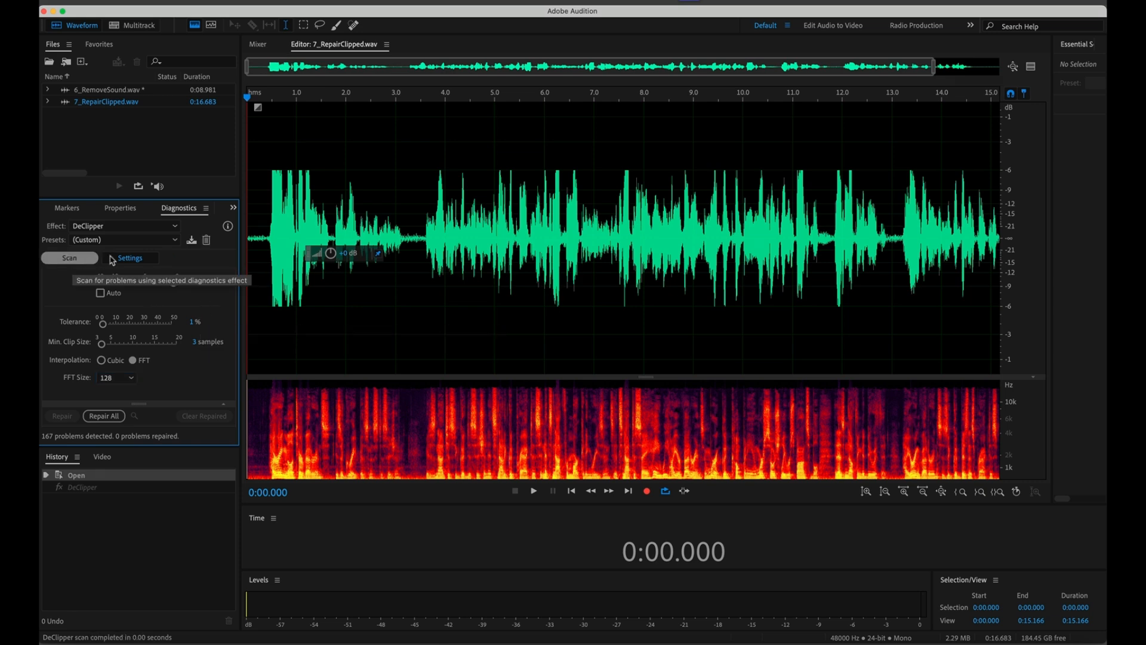
left_click(129, 260)
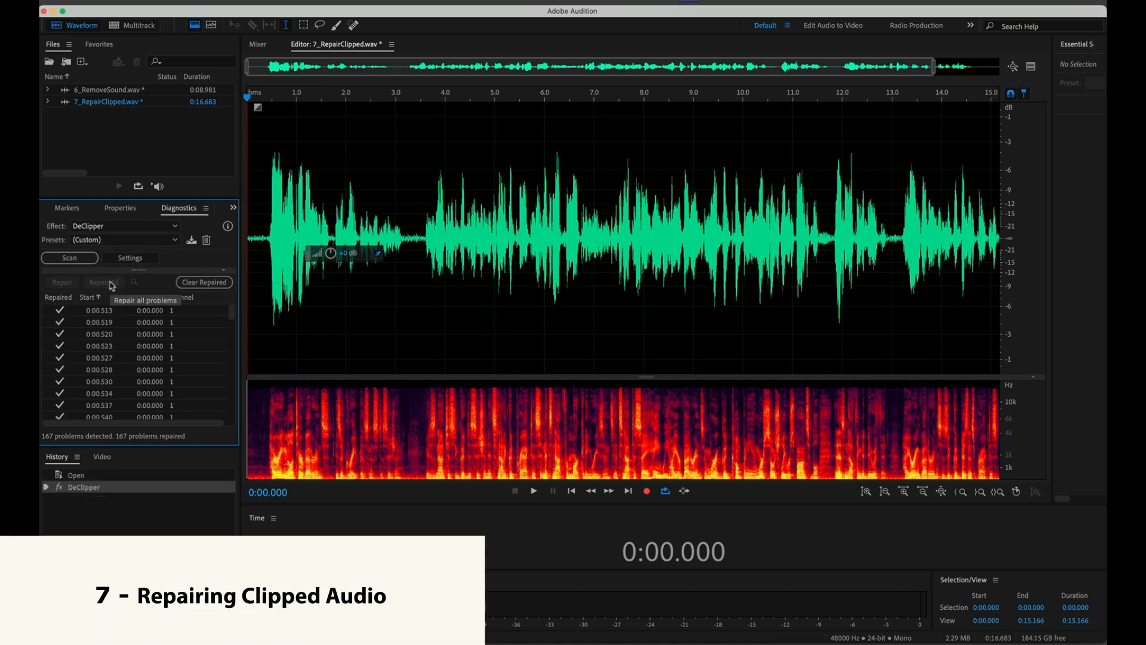
key("space")
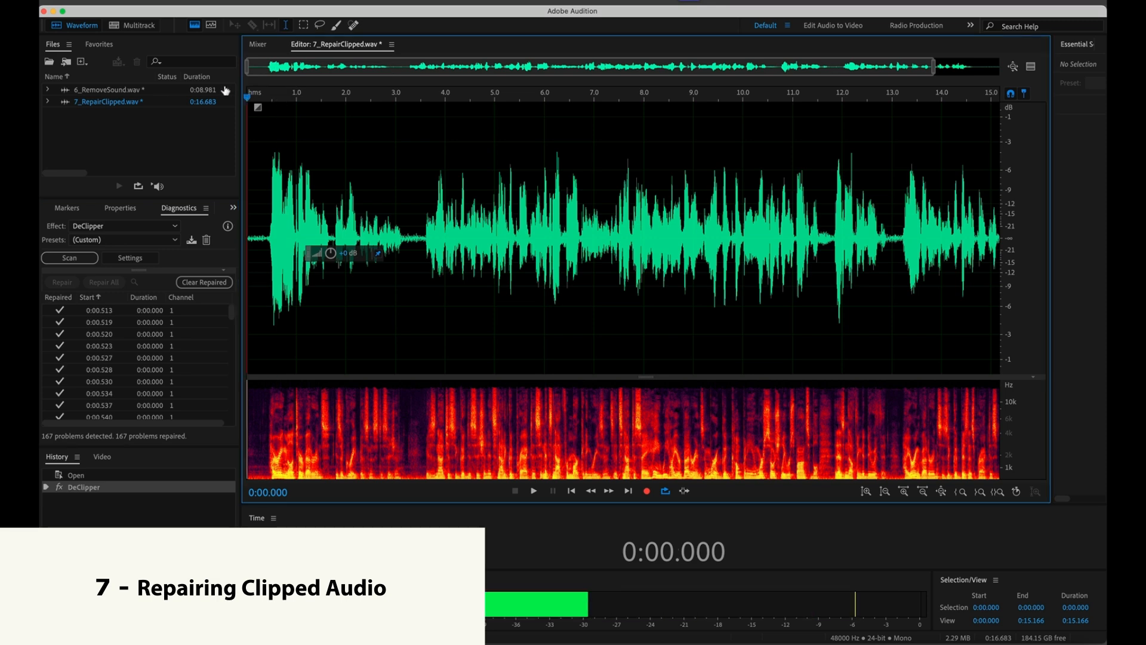